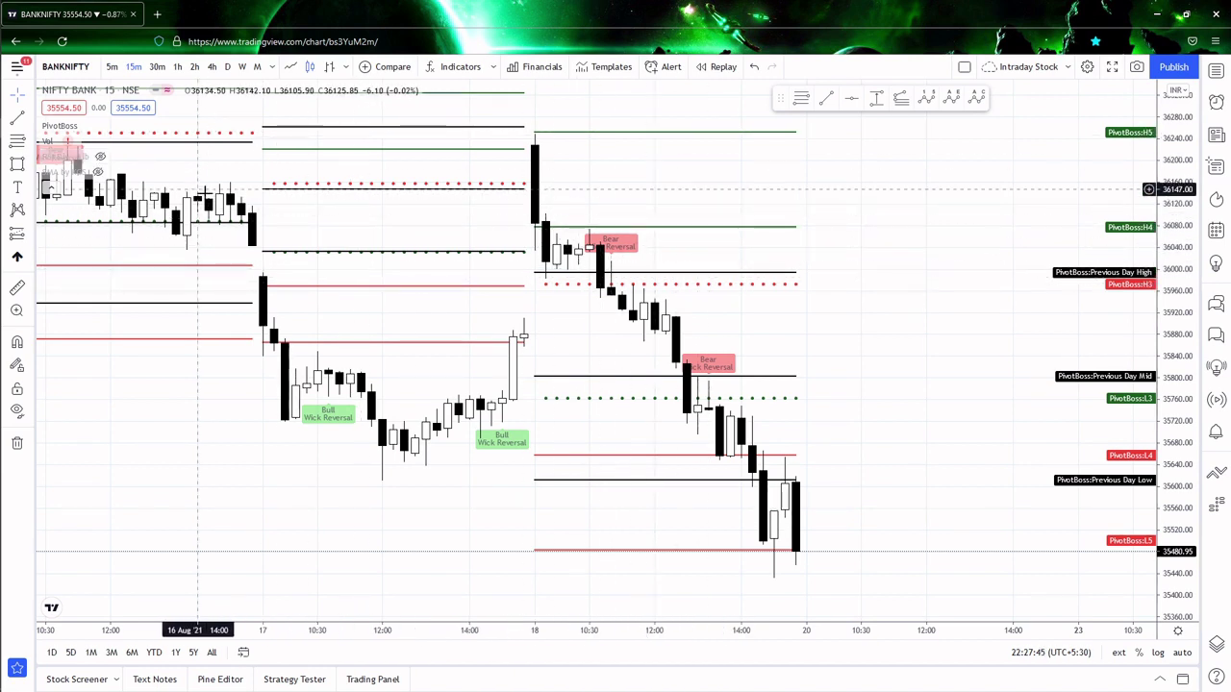
# Look over the latest 15-minute Bank Nifty candles and change the chart to the daily timeframe.
pyautogui.moveTo(861, 277); pyautogui.dragTo(780, 299)
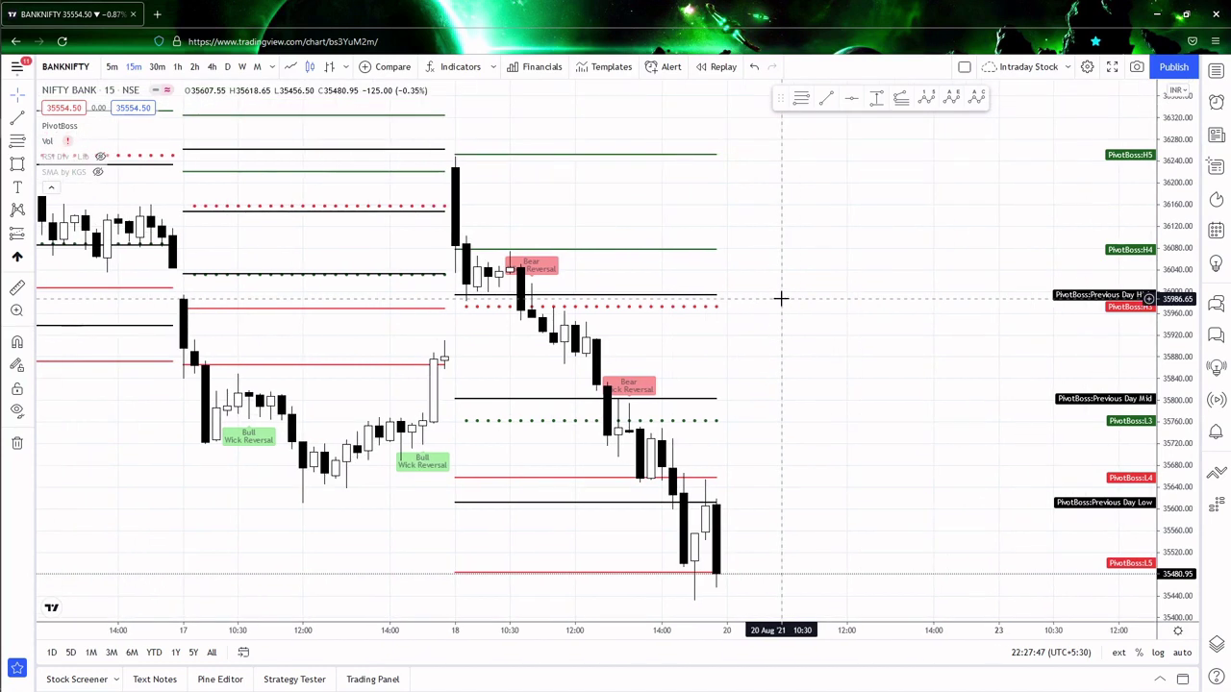
pyautogui.moveTo(1109, 298); pyautogui.dragTo(763, 245)
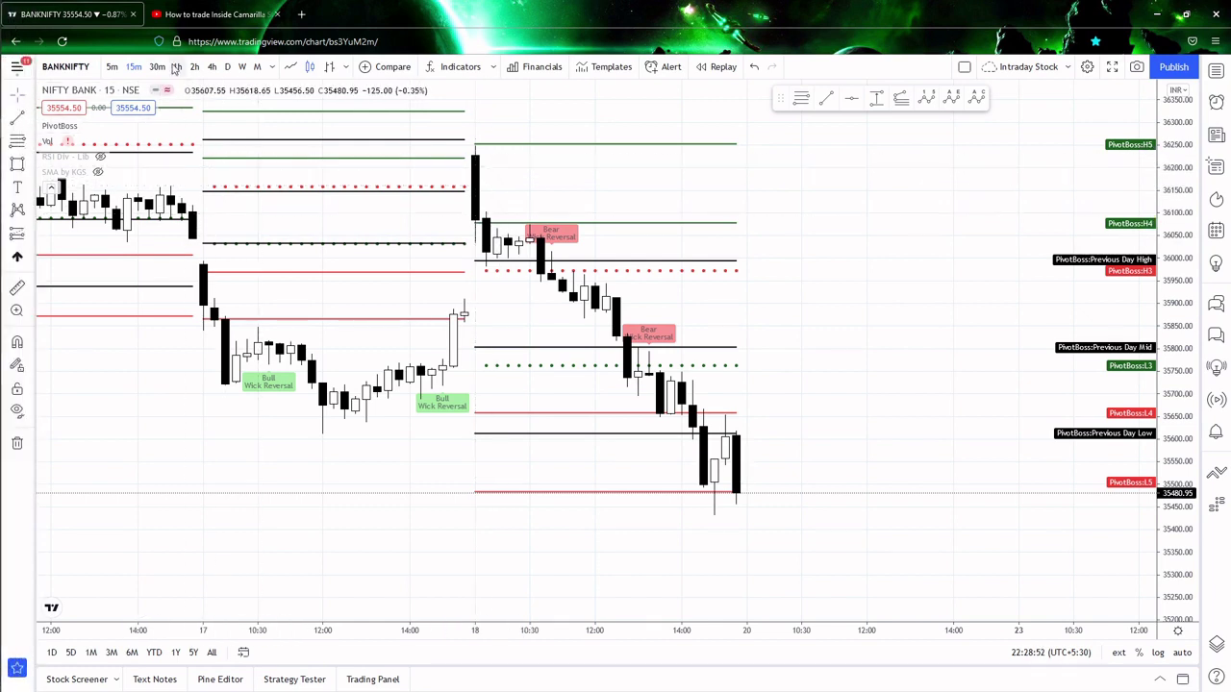
pyautogui.click(226, 66)
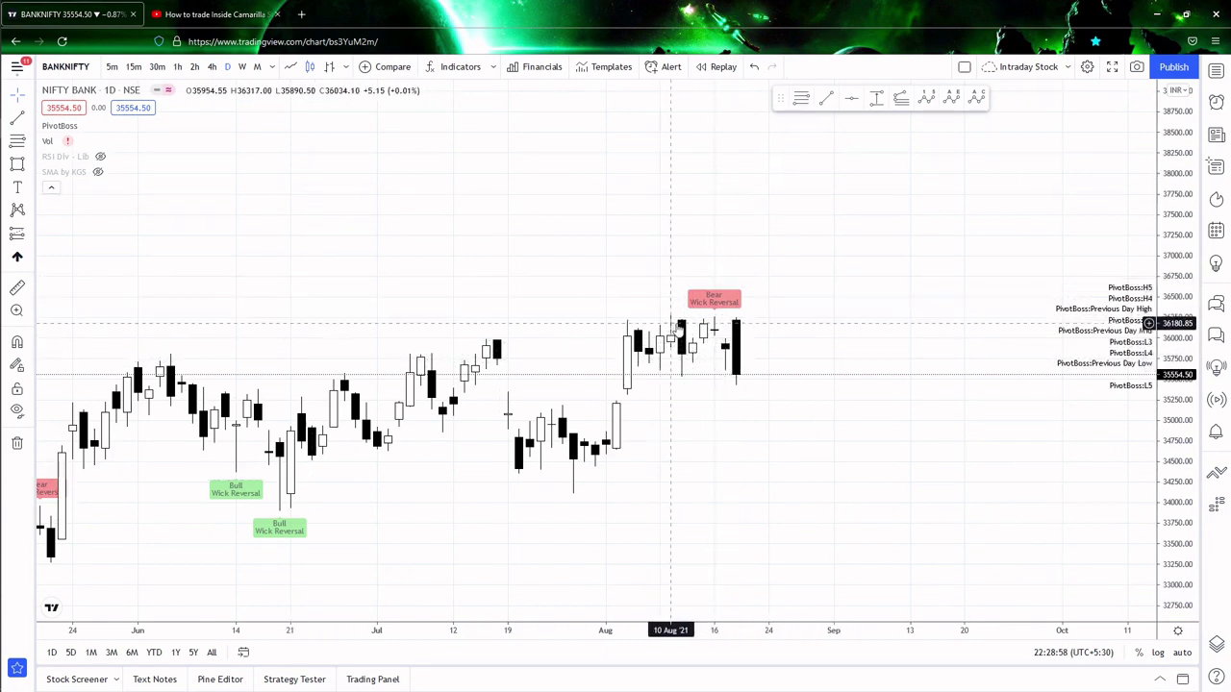
# Draw a parallel channel around the August Bank Nifty candles, from 4 Aug to 25 Aug 2021, and delete it.
pyautogui.click(34, 119)
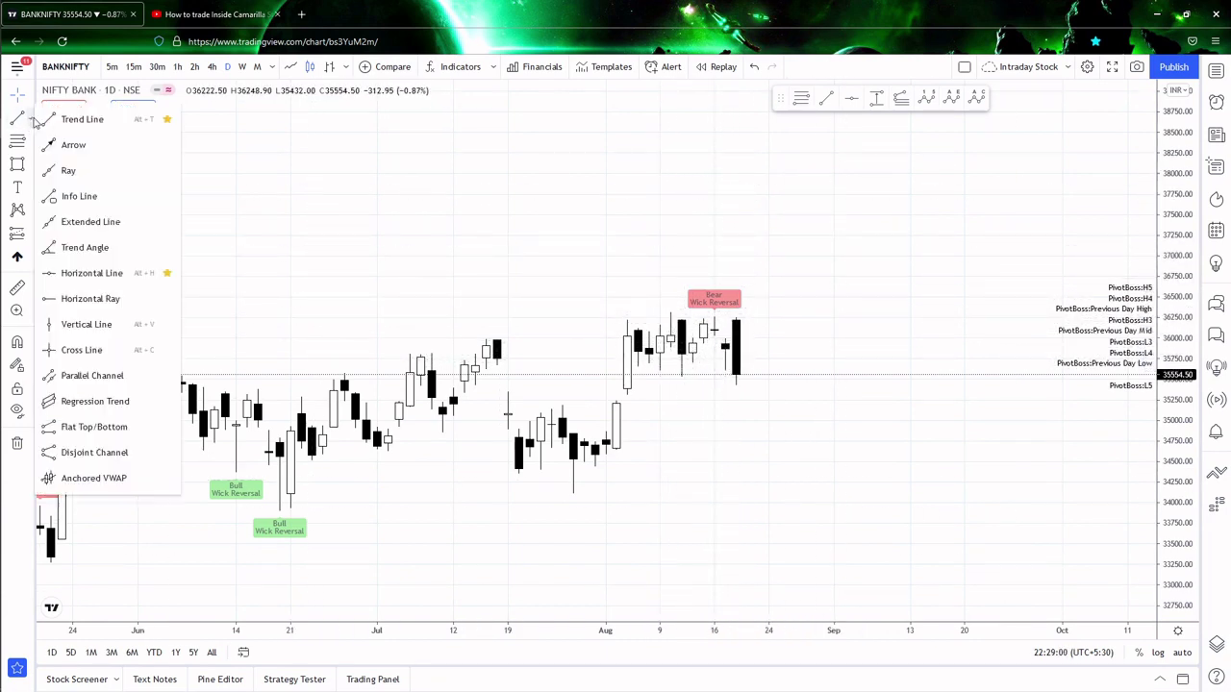
pyautogui.click(82, 376)
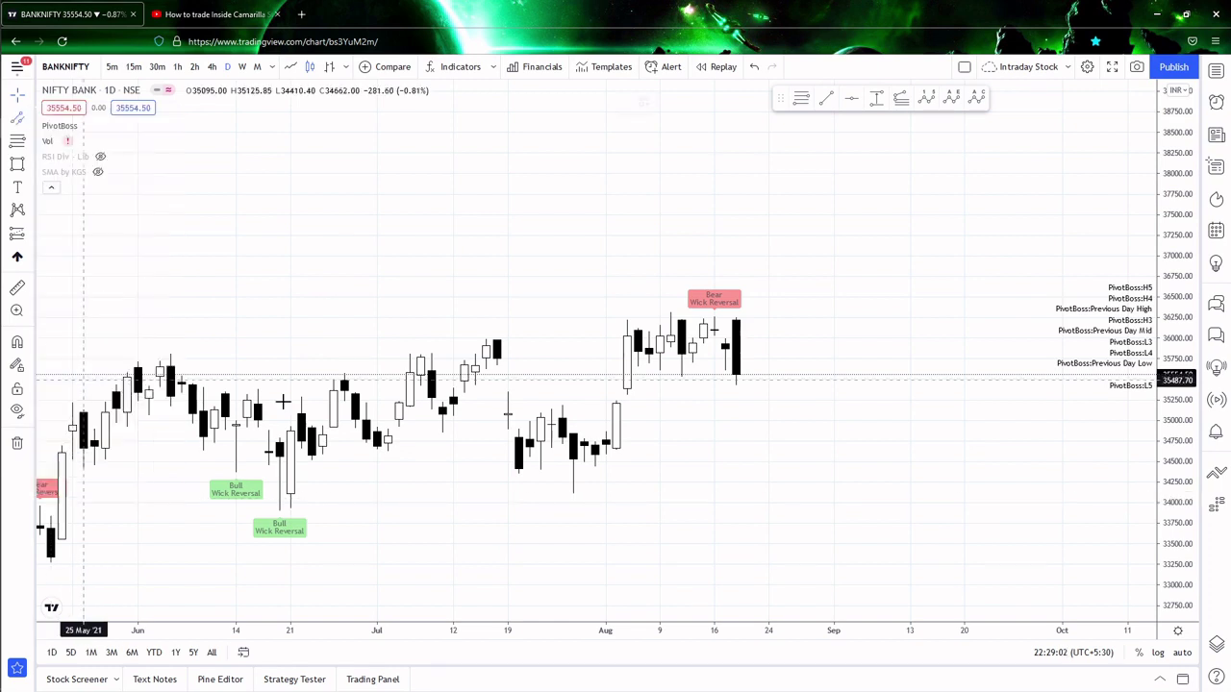
pyautogui.click(627, 395)
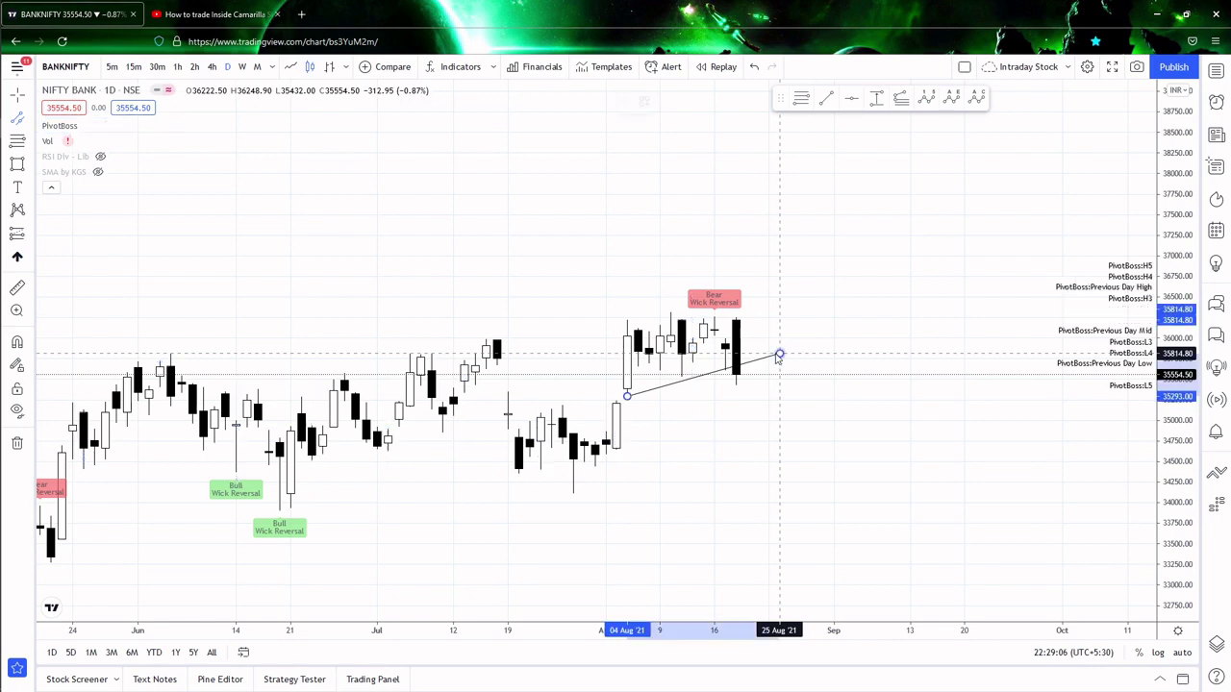
pyautogui.click(779, 354)
pyautogui.click(778, 281)
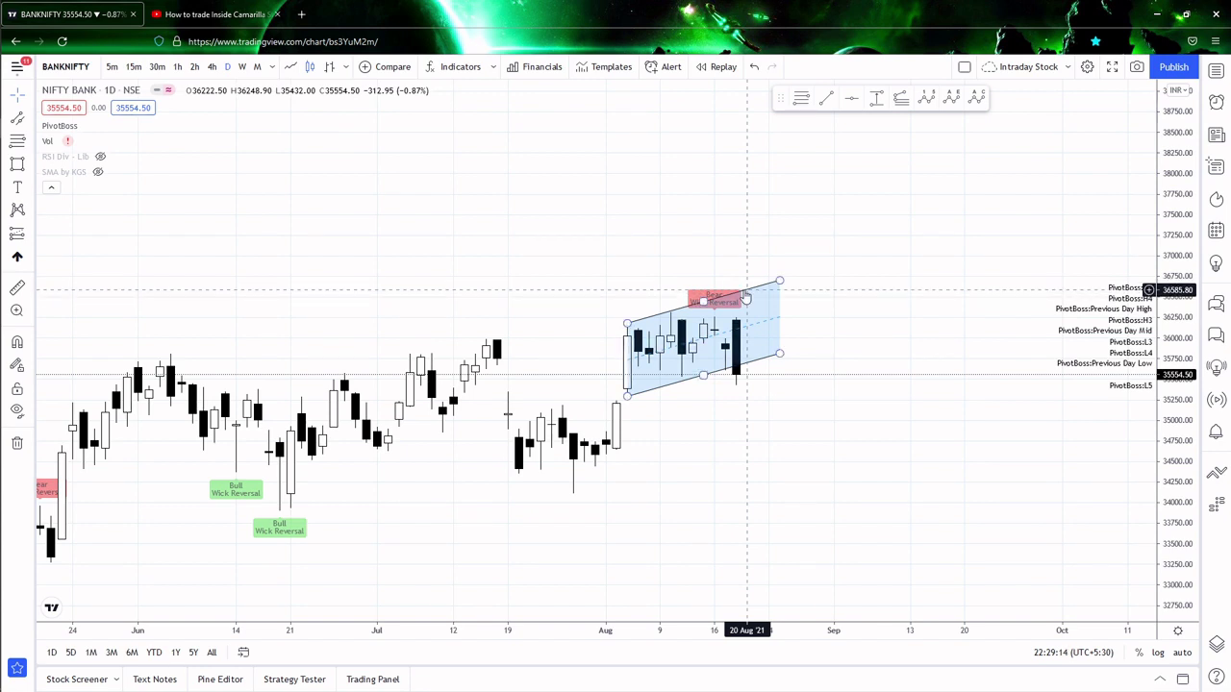
pyautogui.click(780, 279)
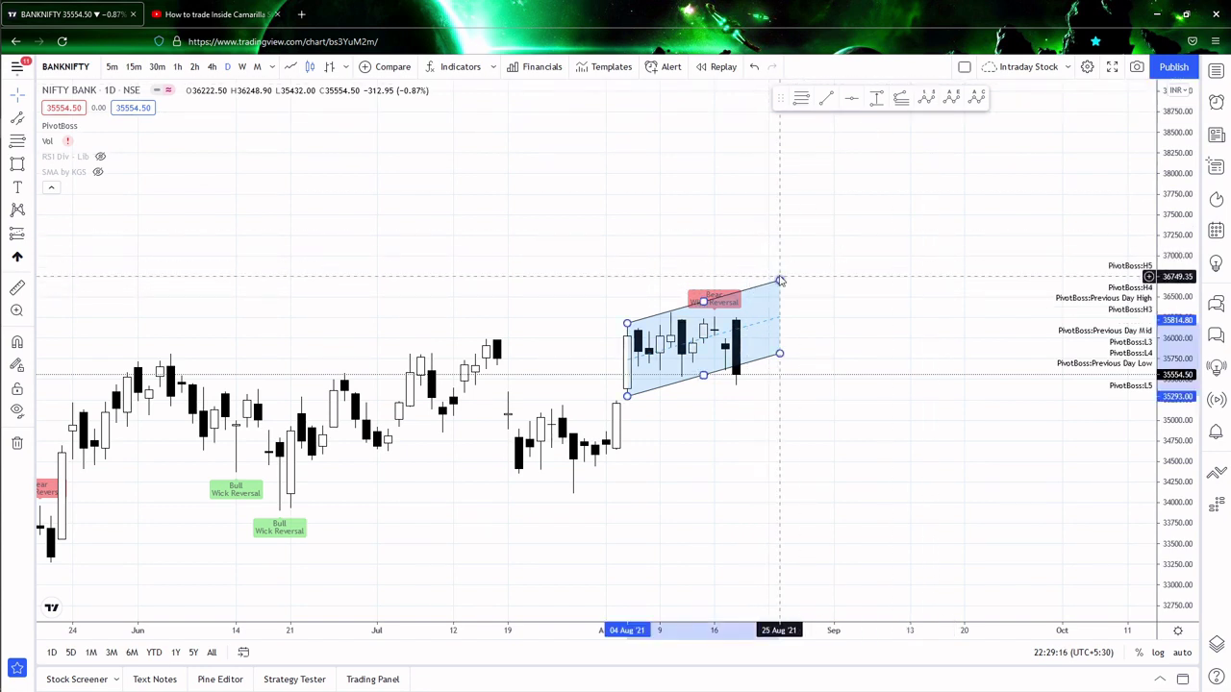
pyautogui.click(869, 102)
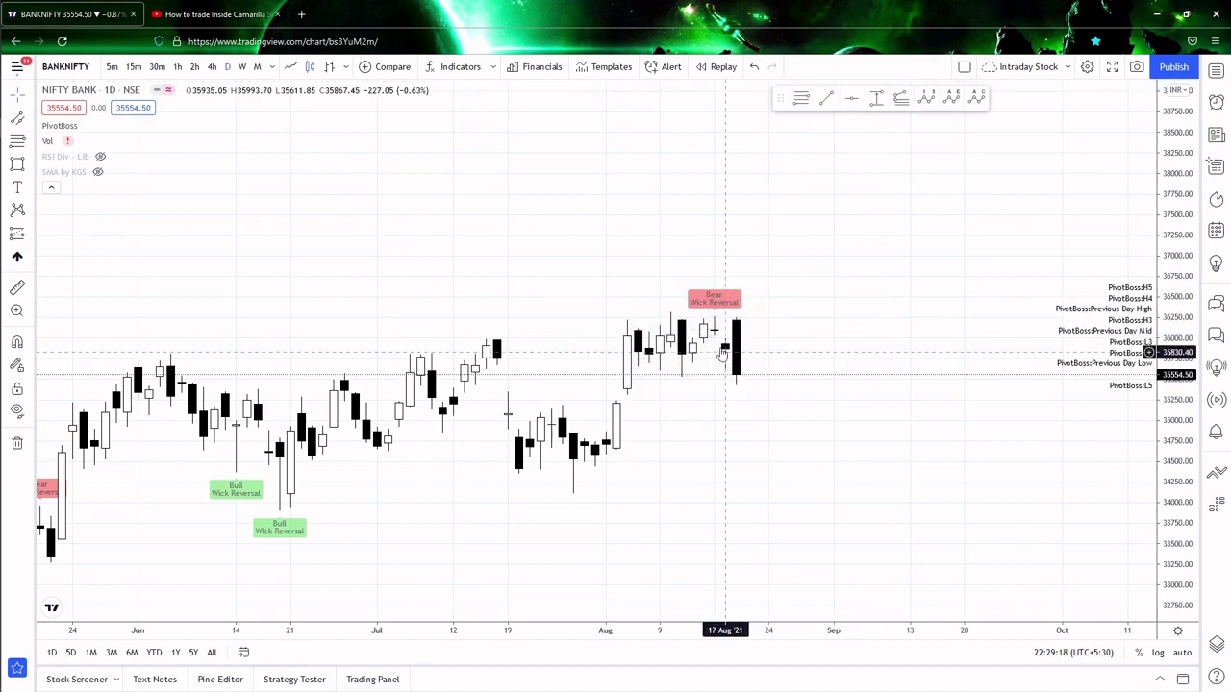
# Return the Bank Nifty chart to the 15-minute timeframe and stretch its price scale to enlarge the candles.
pyautogui.click(133, 66)
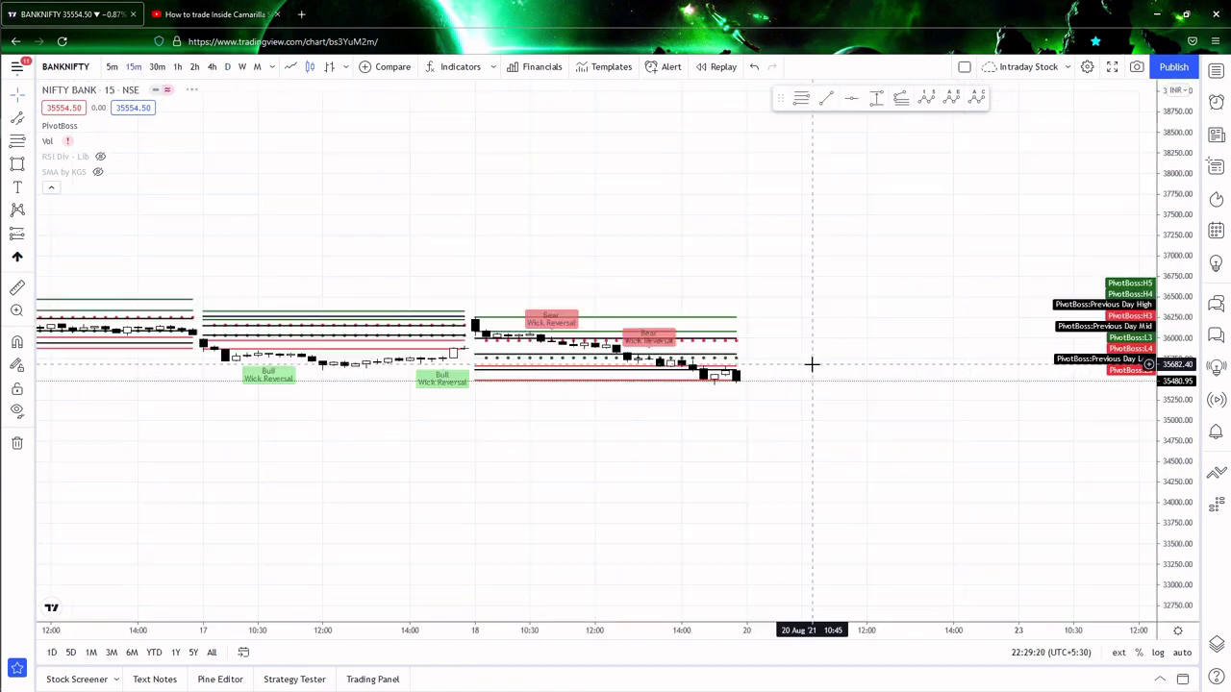
pyautogui.moveTo(1179, 516); pyautogui.dragTo(1179, 444)
pyautogui.moveTo(865, 357); pyautogui.dragTo(952, 380)
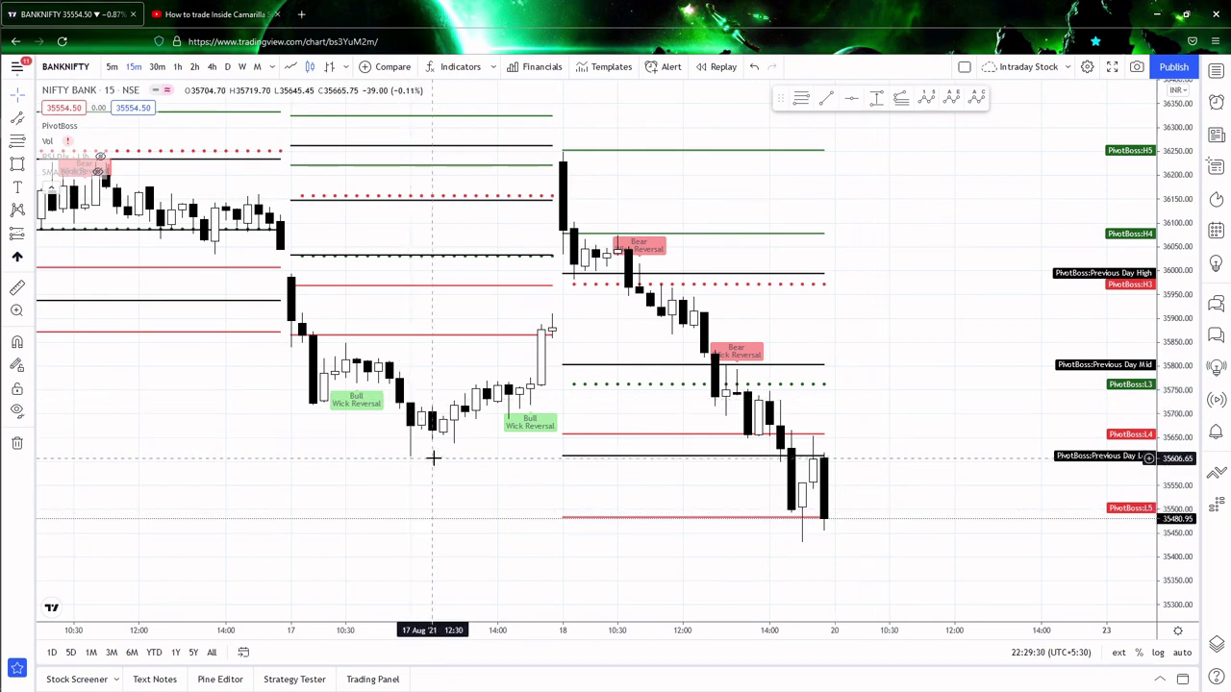
# Switch to the Chrome window's daily Bank Nifty chart and examine the drawn 1–5 wave pattern and its downward projection arrow.
pyautogui.moveTo(15, 106)
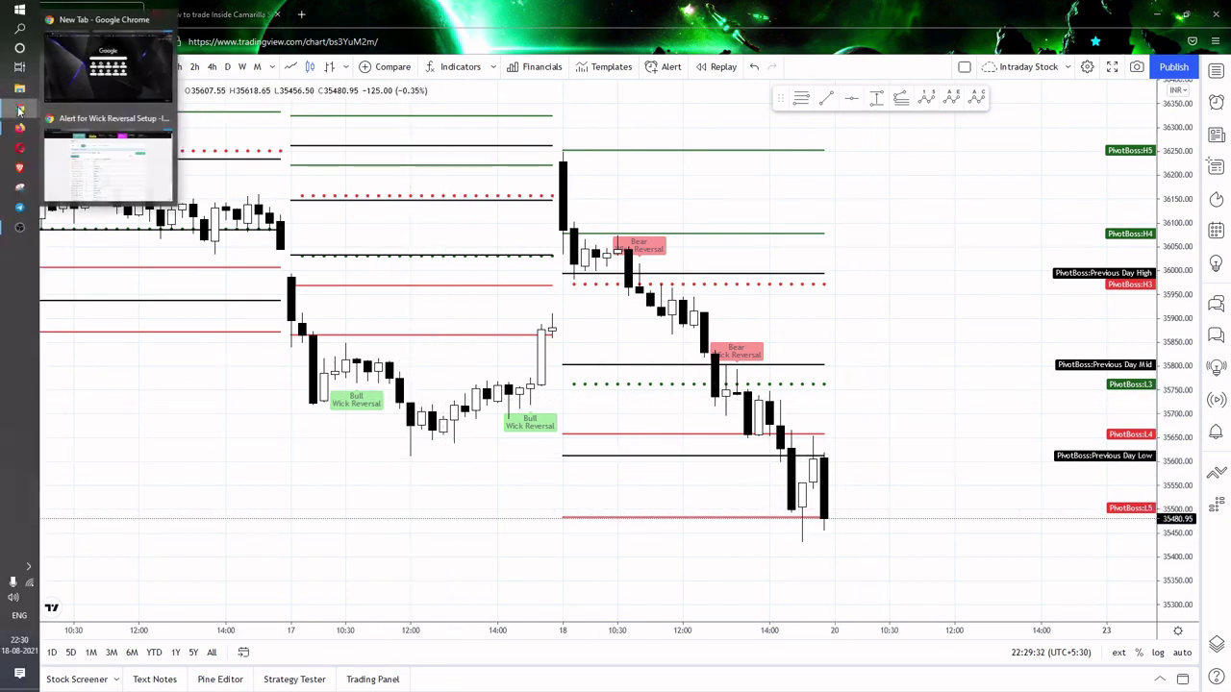
pyautogui.click(127, 92)
pyautogui.click(67, 10)
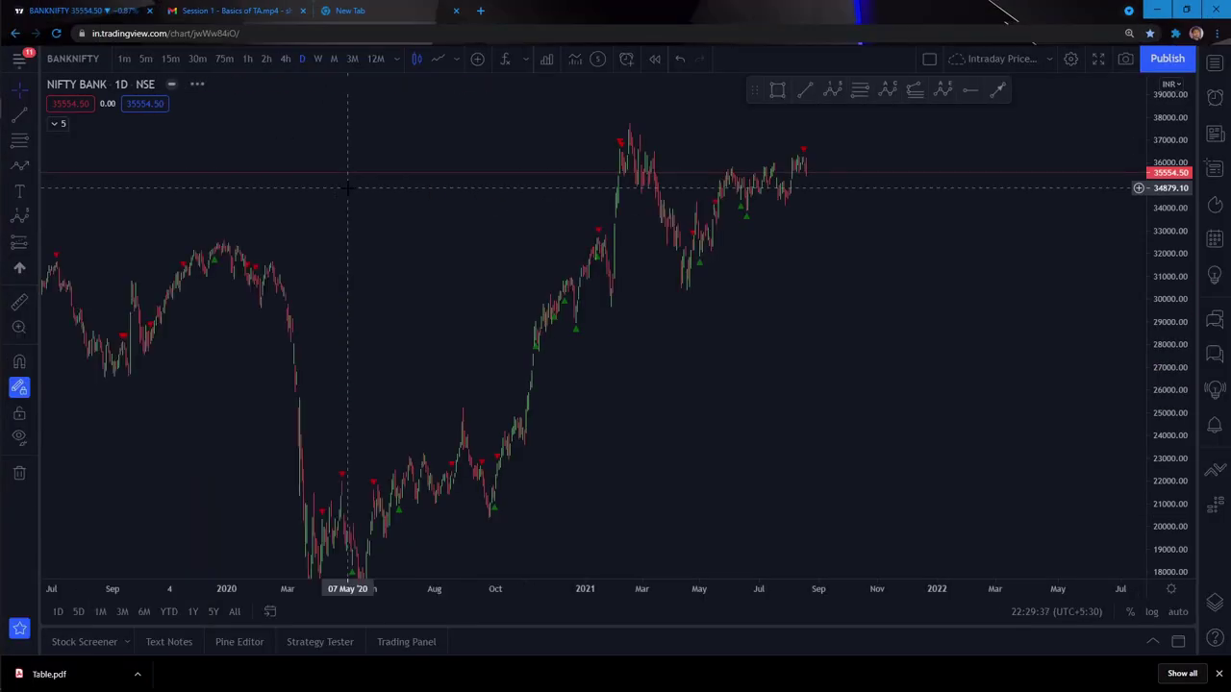
pyautogui.scroll(3, 995, 357)
pyautogui.moveTo(995, 356); pyautogui.dragTo(852, 491)
pyautogui.scroll(5, 975, 448)
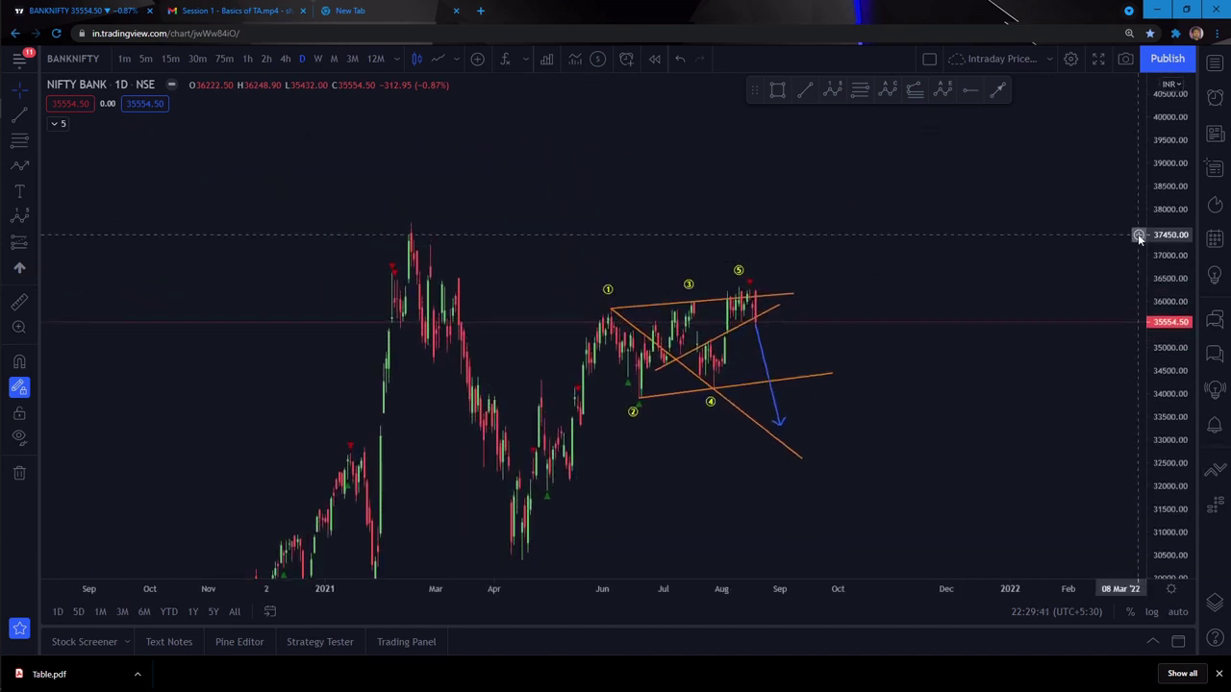
pyautogui.moveTo(805, 380); pyautogui.dragTo(812, 368)
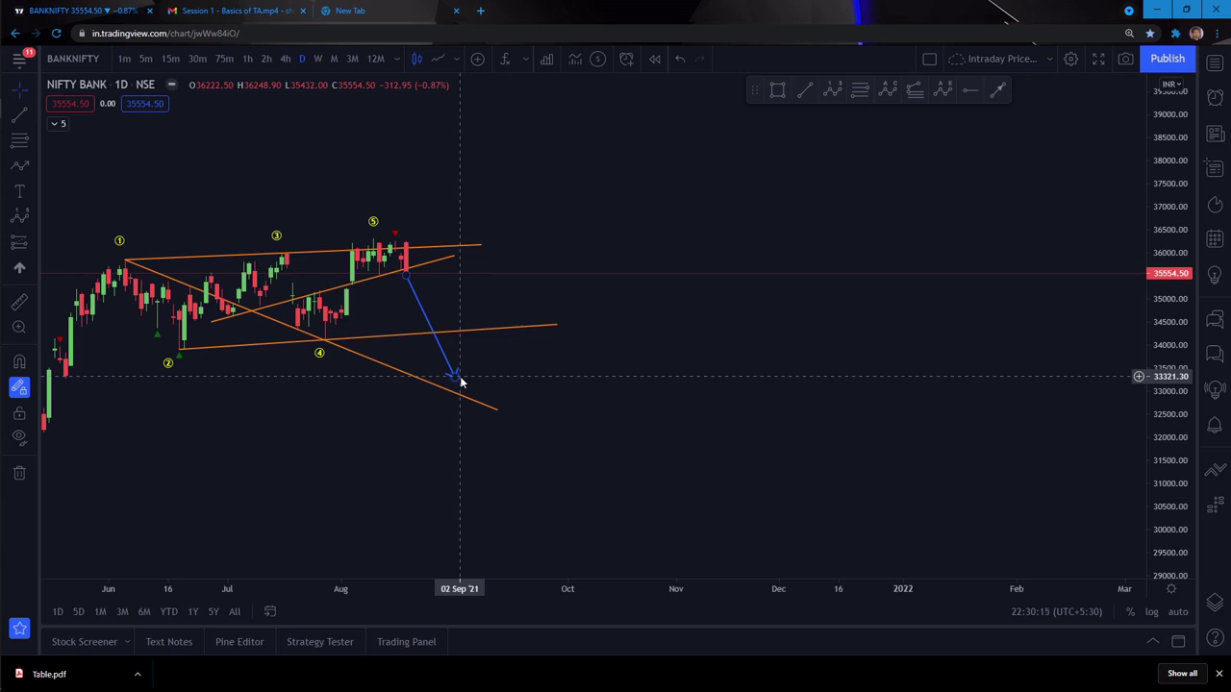
pyautogui.click(460, 378)
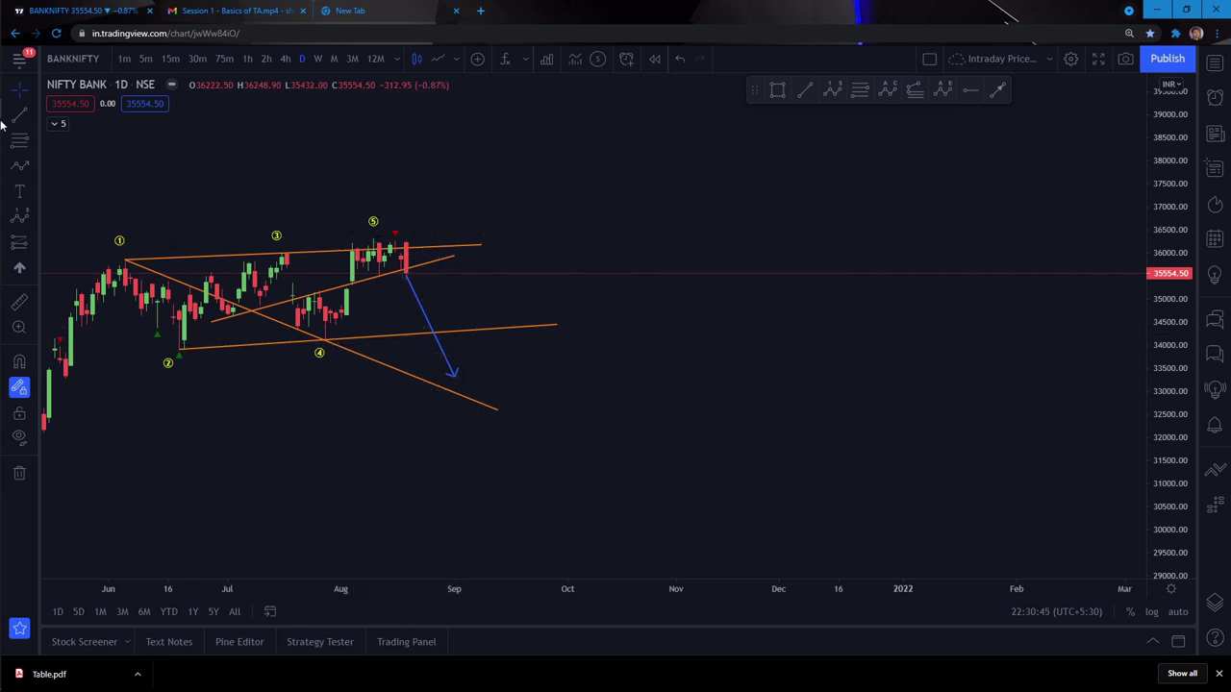
# Switch back to the Firefox chart and load the Nifty 50 Index in place of Bank Nifty.
pyautogui.moveTo(30, 128)
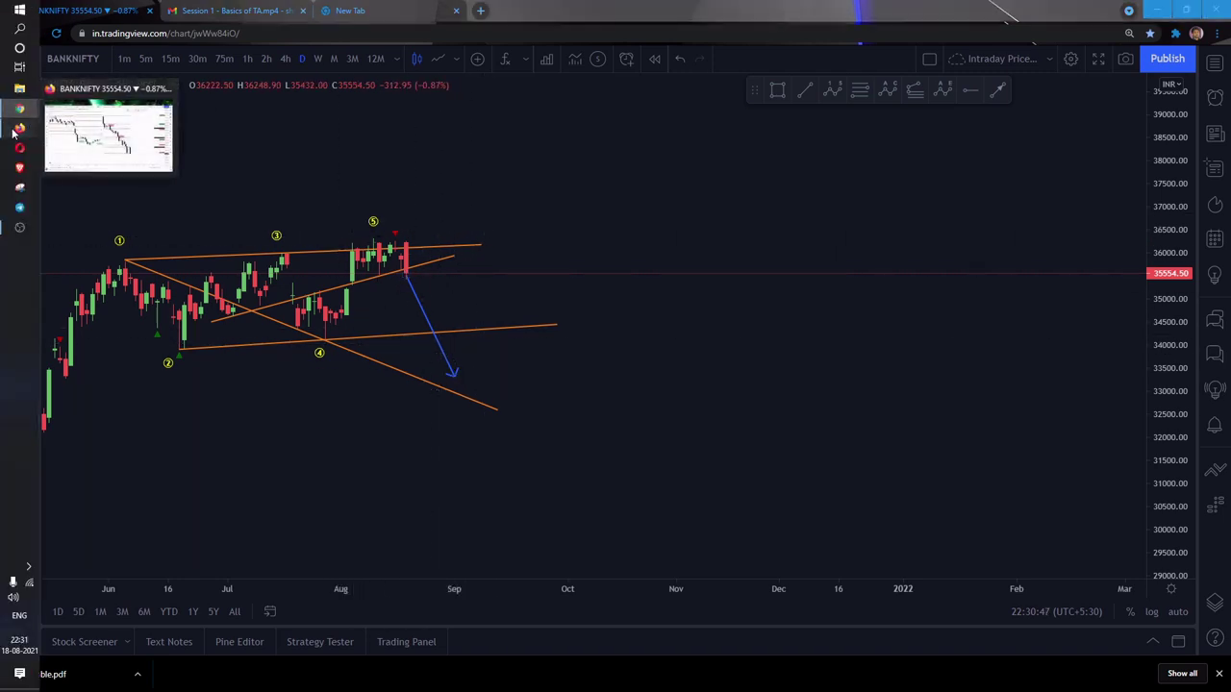
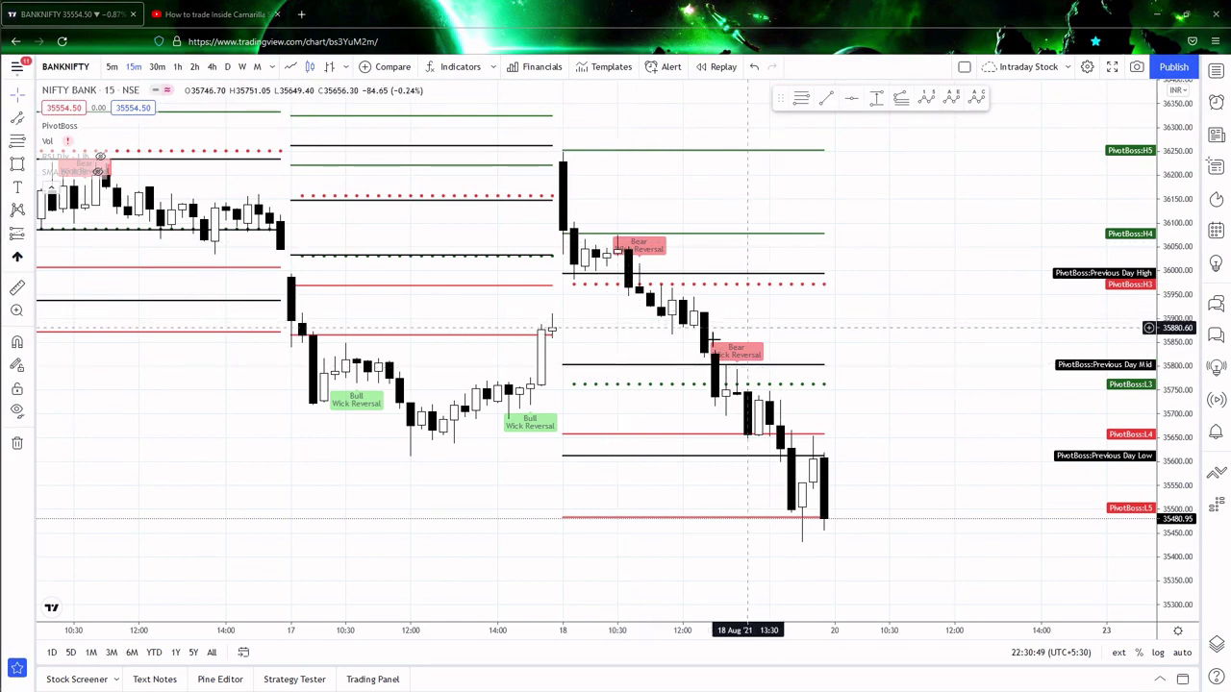
pyautogui.click(705, 344)
pyautogui.press('space')
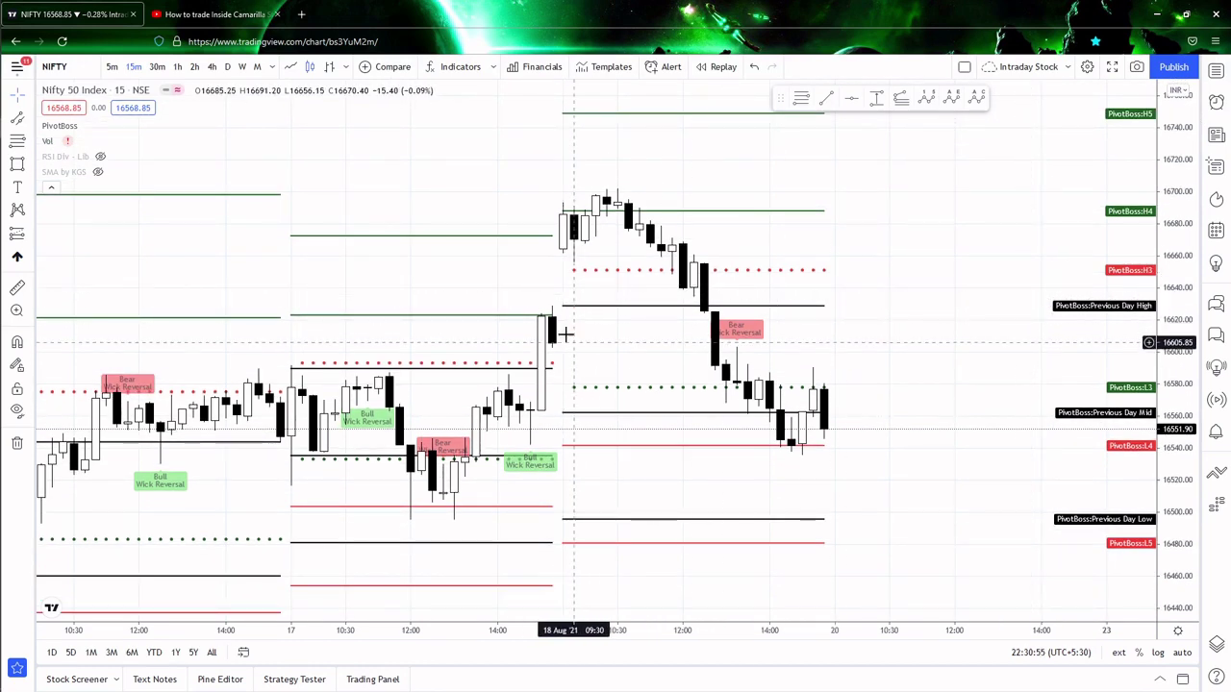
# Examine the 15-minute Nifty 50 candles against the pivot levels for 13 to 18 August.
pyautogui.moveTo(432, 344); pyautogui.dragTo(522, 318)
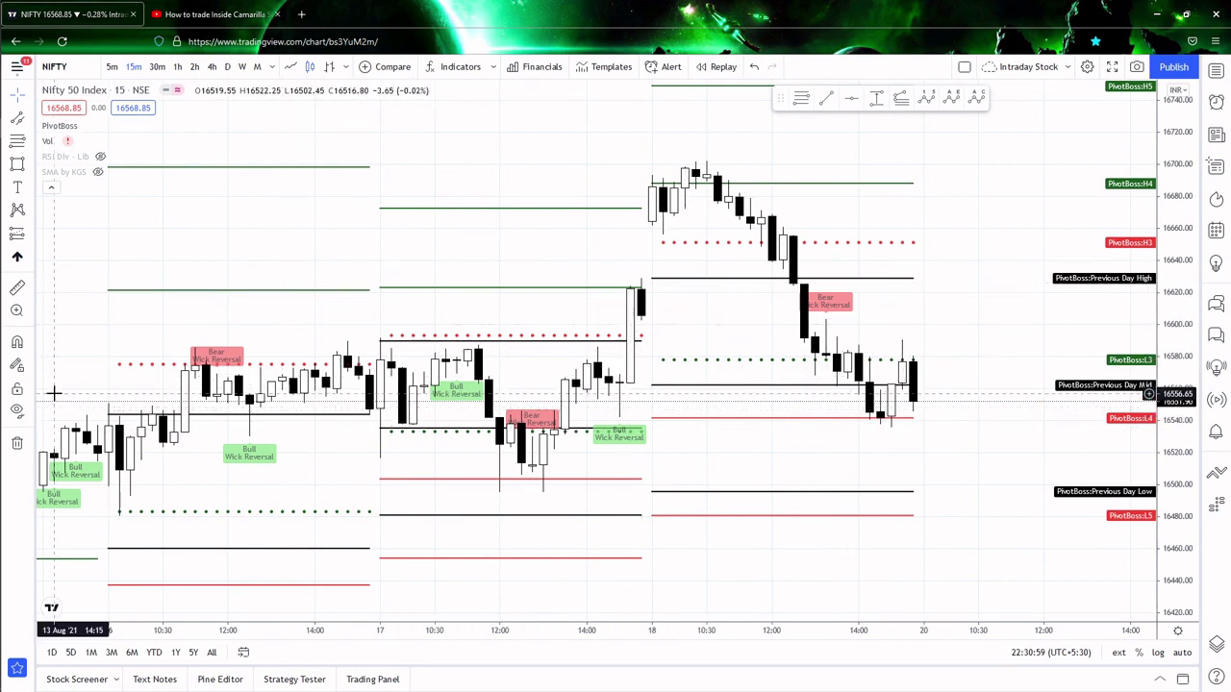
pyautogui.moveTo(86, 451); pyautogui.dragTo(319, 416)
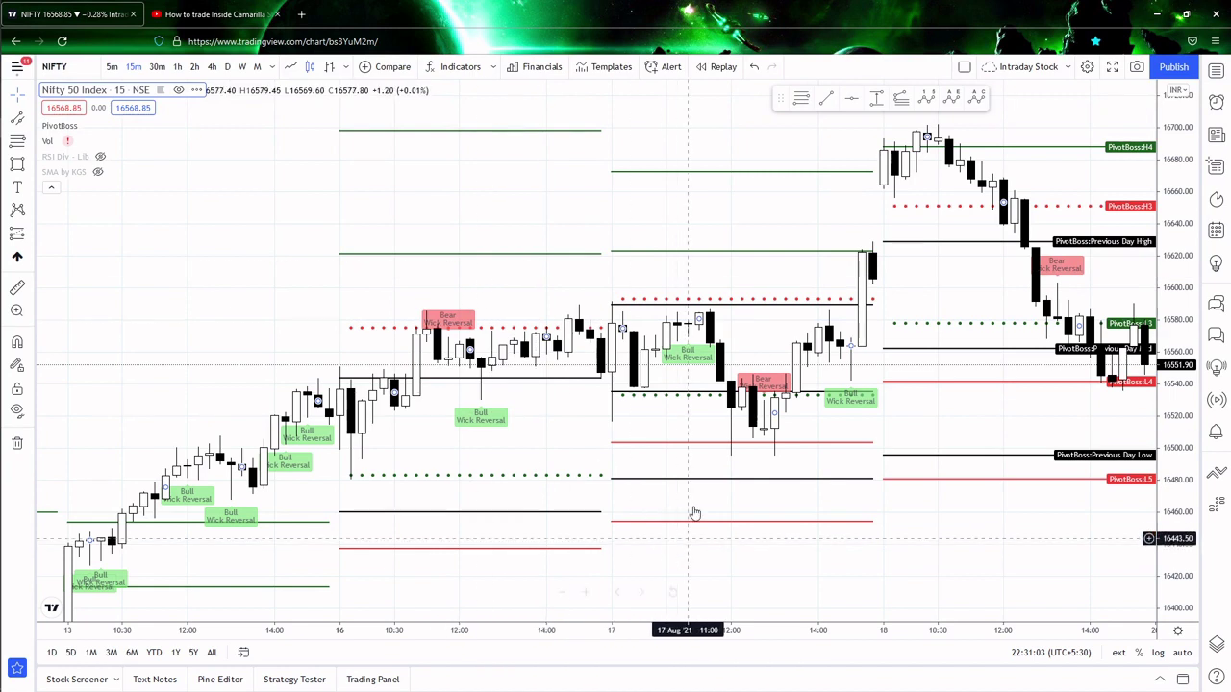
pyautogui.moveTo(611, 364); pyautogui.dragTo(468, 365)
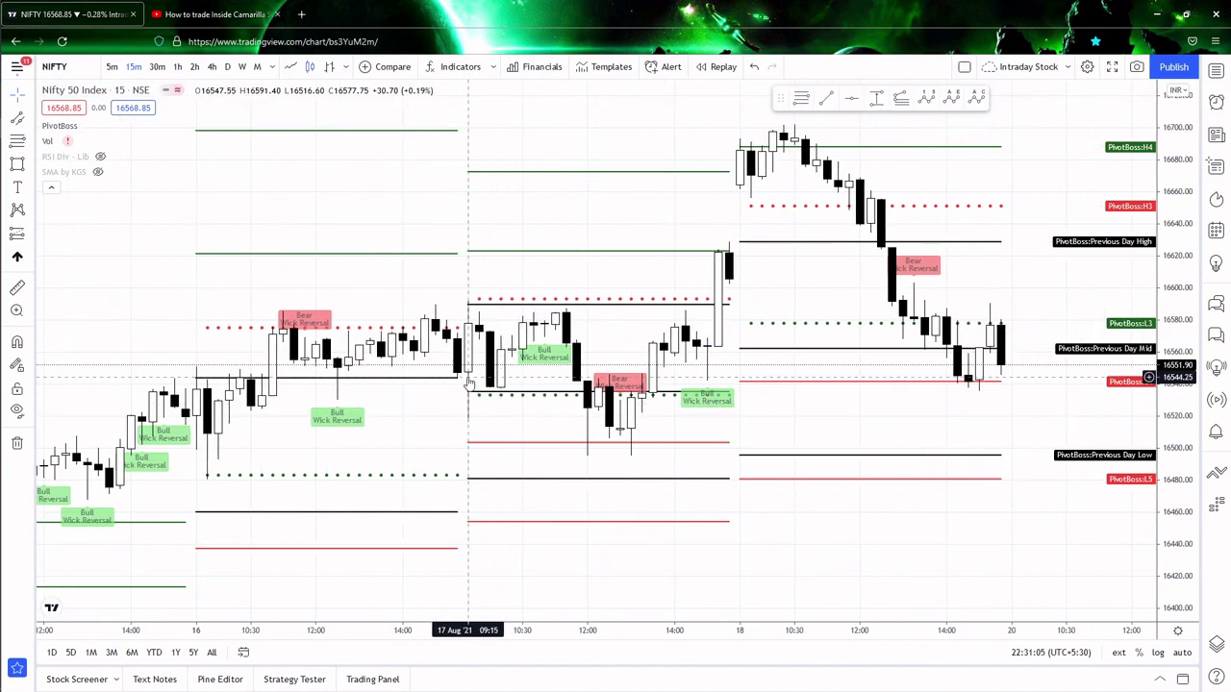
pyautogui.moveTo(767, 323); pyautogui.dragTo(550, 407)
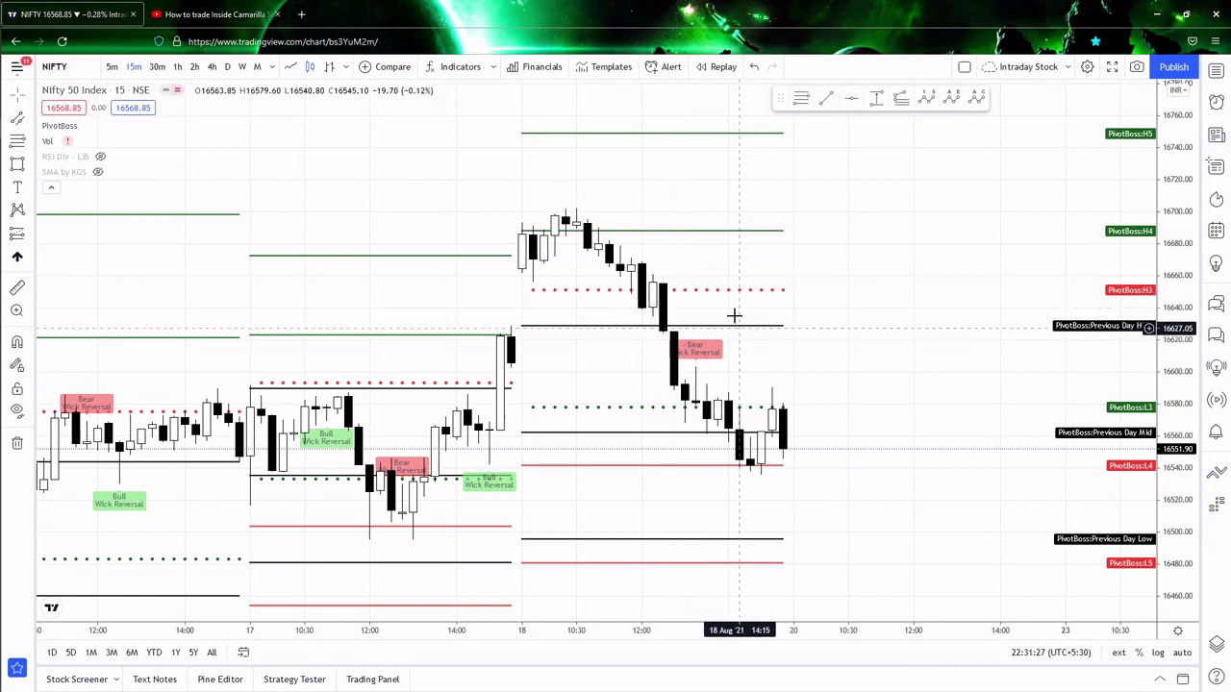
pyautogui.moveTo(821, 356); pyautogui.dragTo(810, 316)
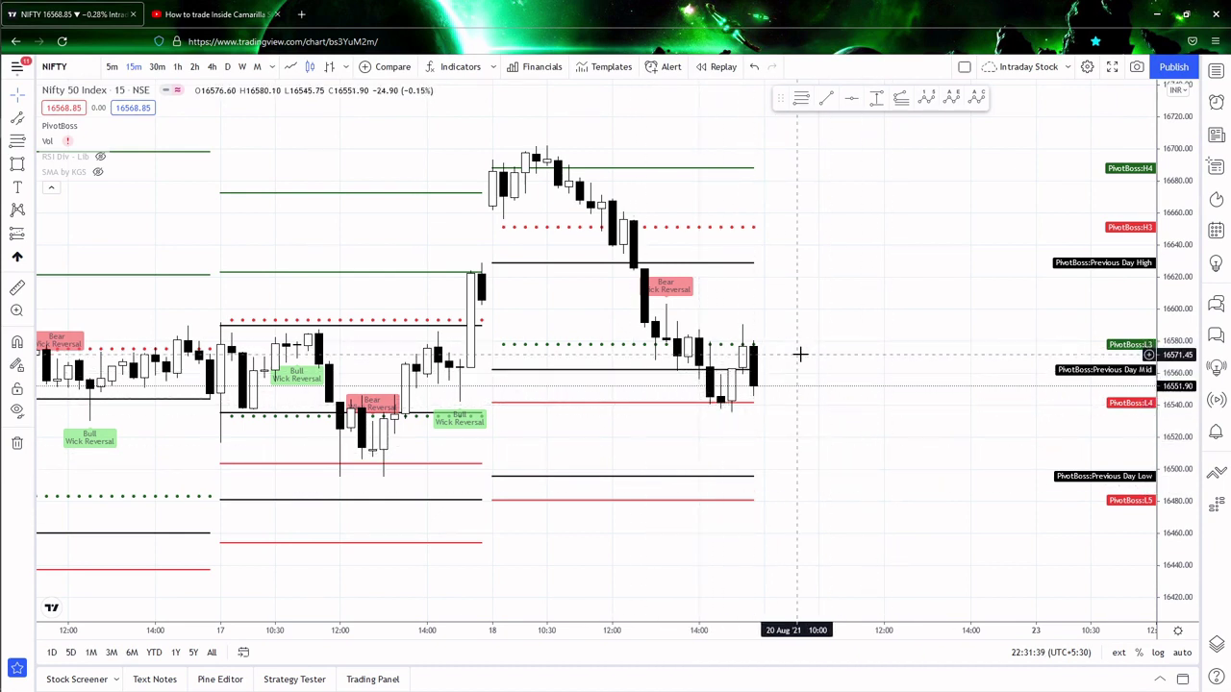
# Change the Nifty 50 chart to the daily timeframe and examine the trend from June to August.
pyautogui.click(226, 67)
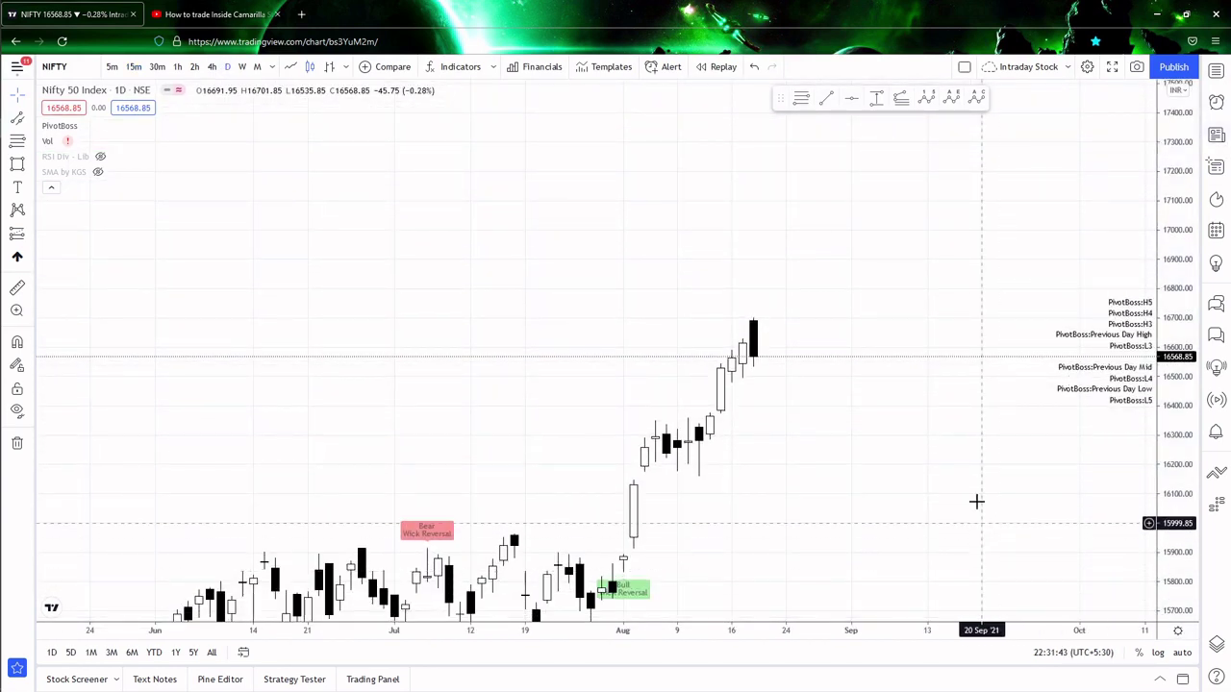
pyautogui.scroll(3, 975, 405)
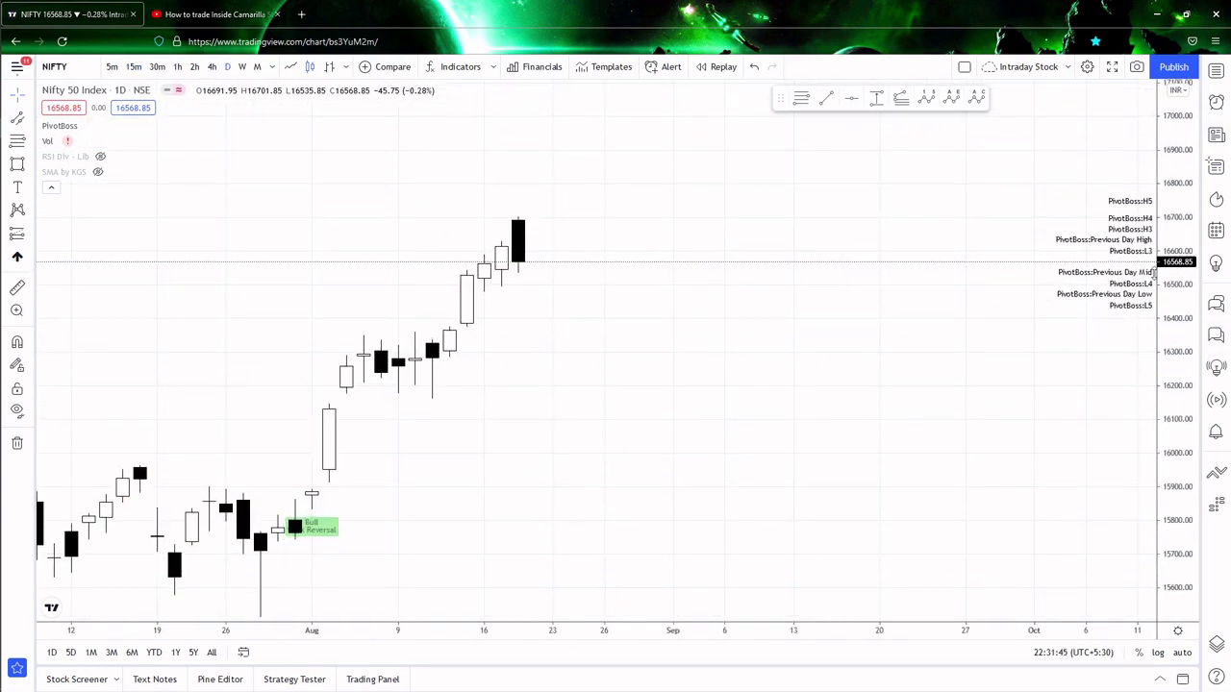
pyautogui.moveTo(939, 310); pyautogui.dragTo(974, 322)
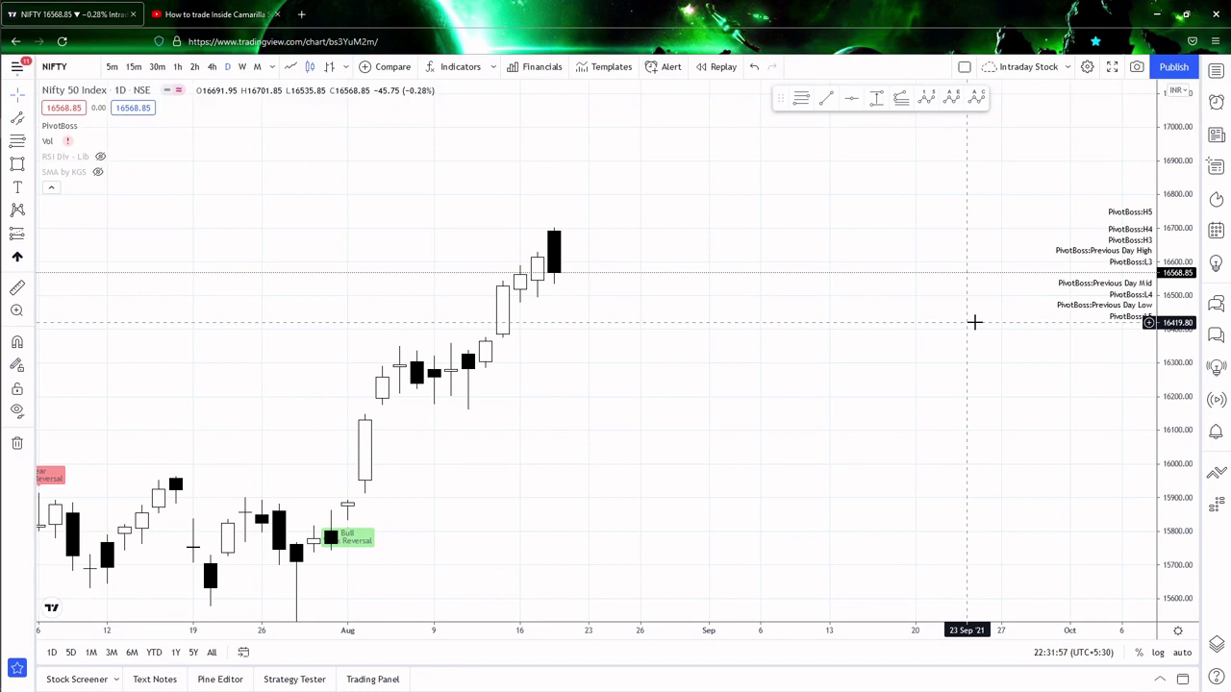
pyautogui.hscroll(-1, 587, 429)
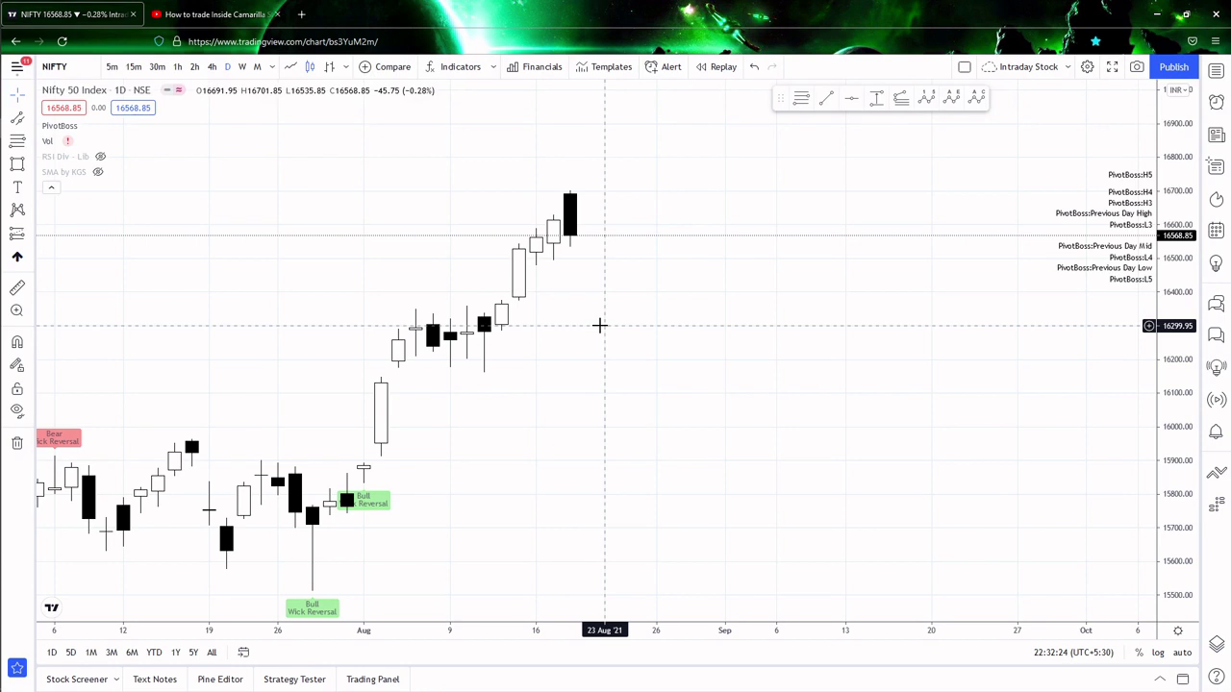
pyautogui.scroll(-3, 600, 324)
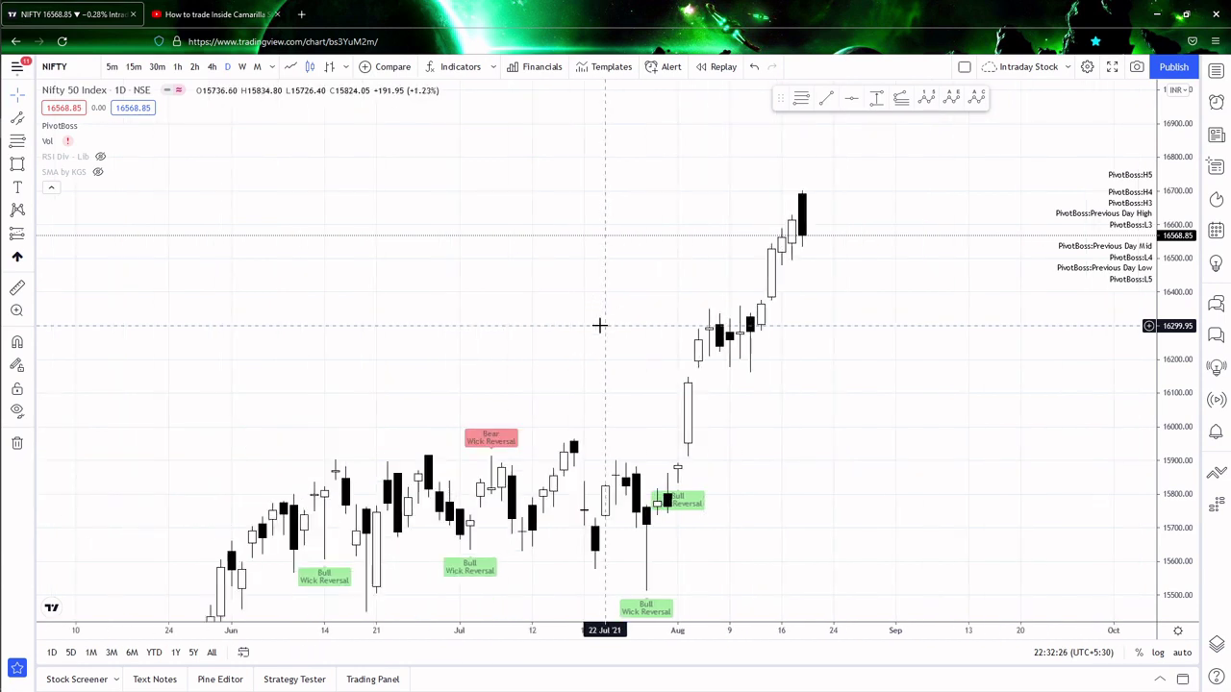
pyautogui.scroll(3, 690, 324)
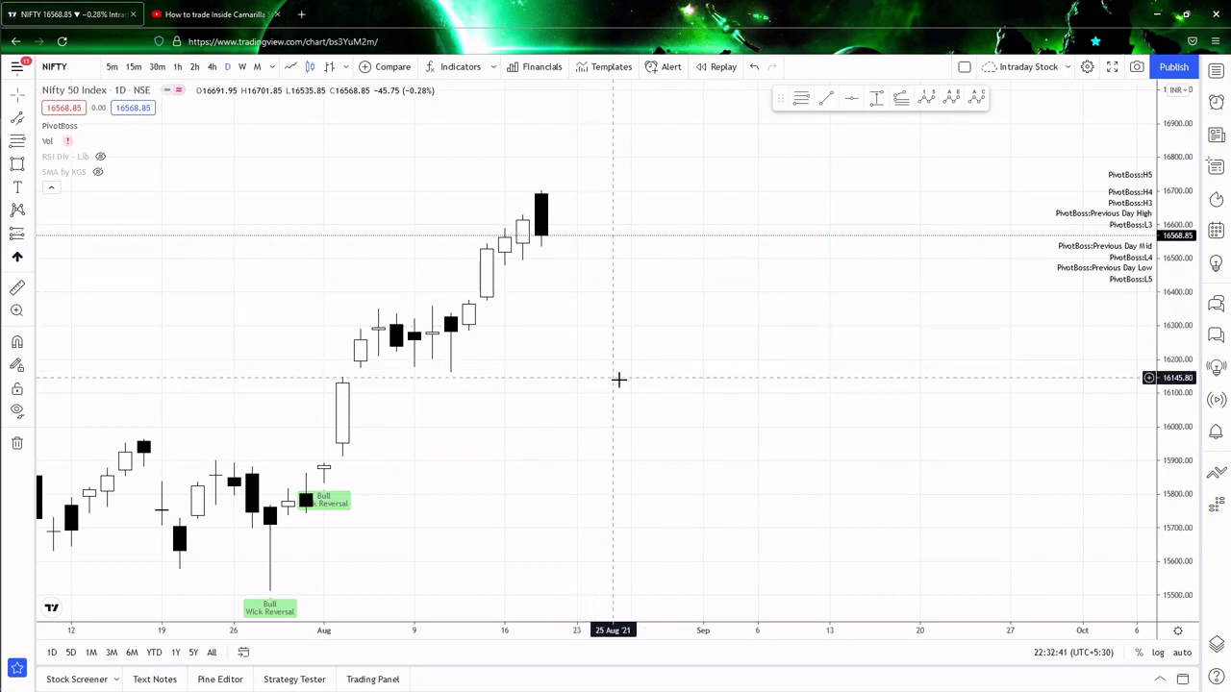
pyautogui.scroll(-3, 800, 473)
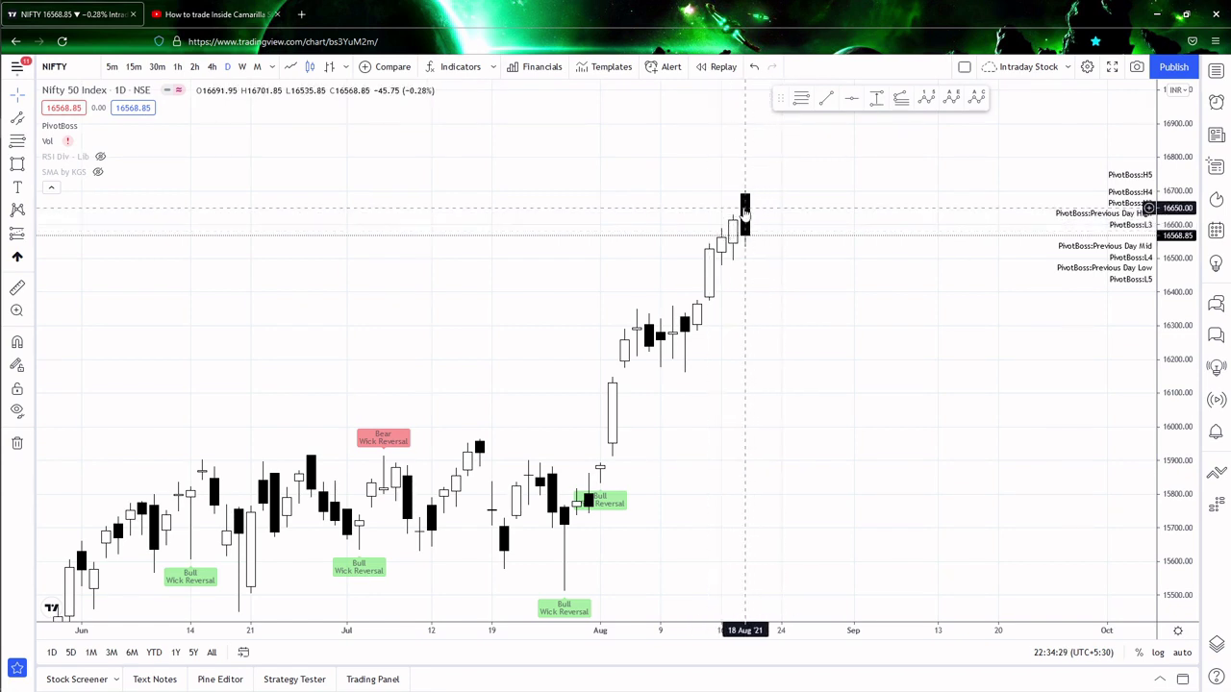
# Draw a rectangle around the latest daily Nifty candles, starting at 16 Aug 2021 with its upper edge at about 16705.
pyautogui.click(16, 164)
pyautogui.click(721, 190)
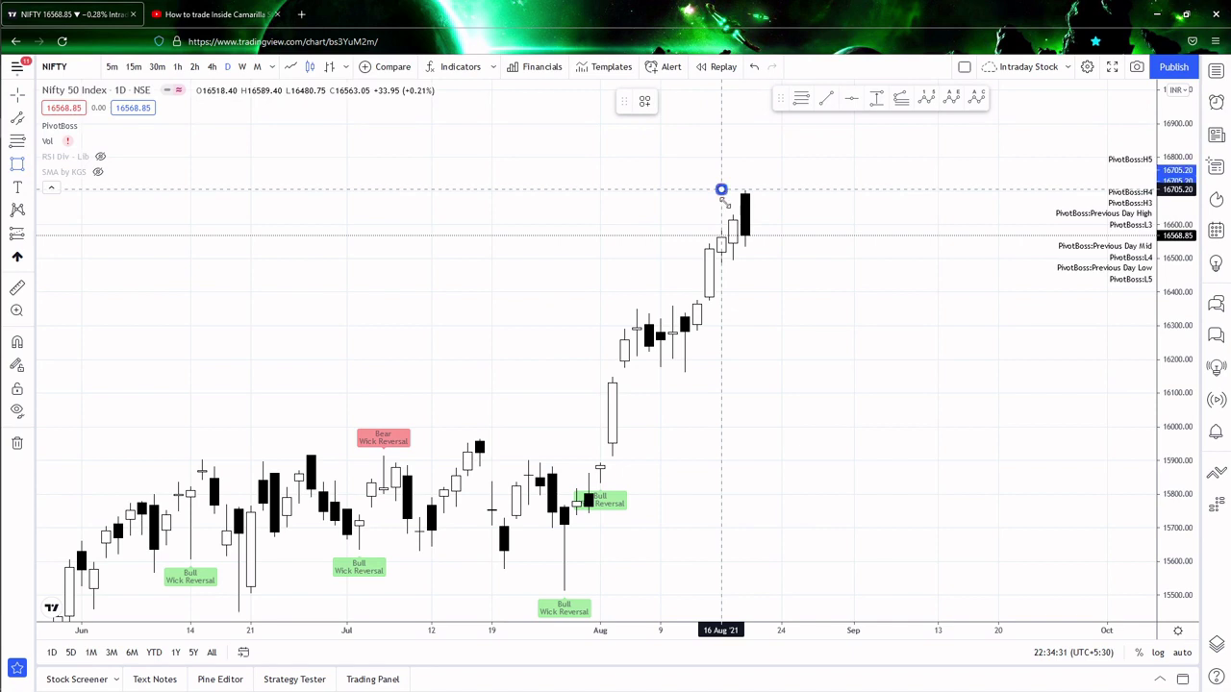
pyautogui.click(769, 260)
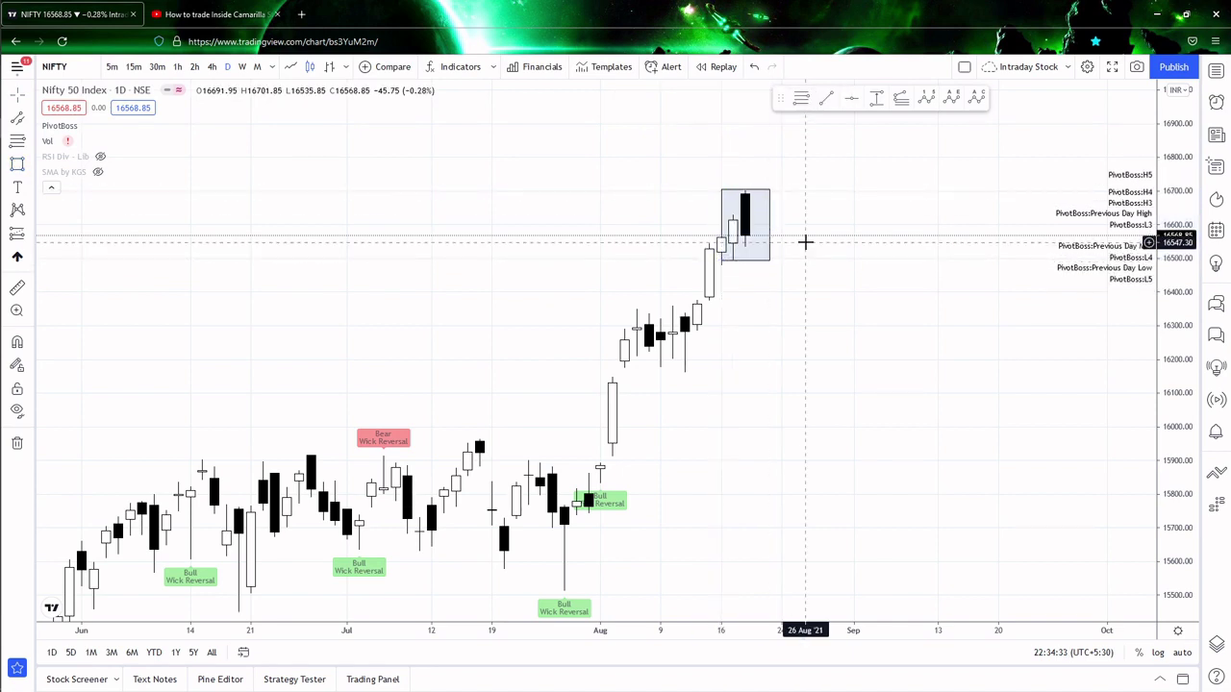
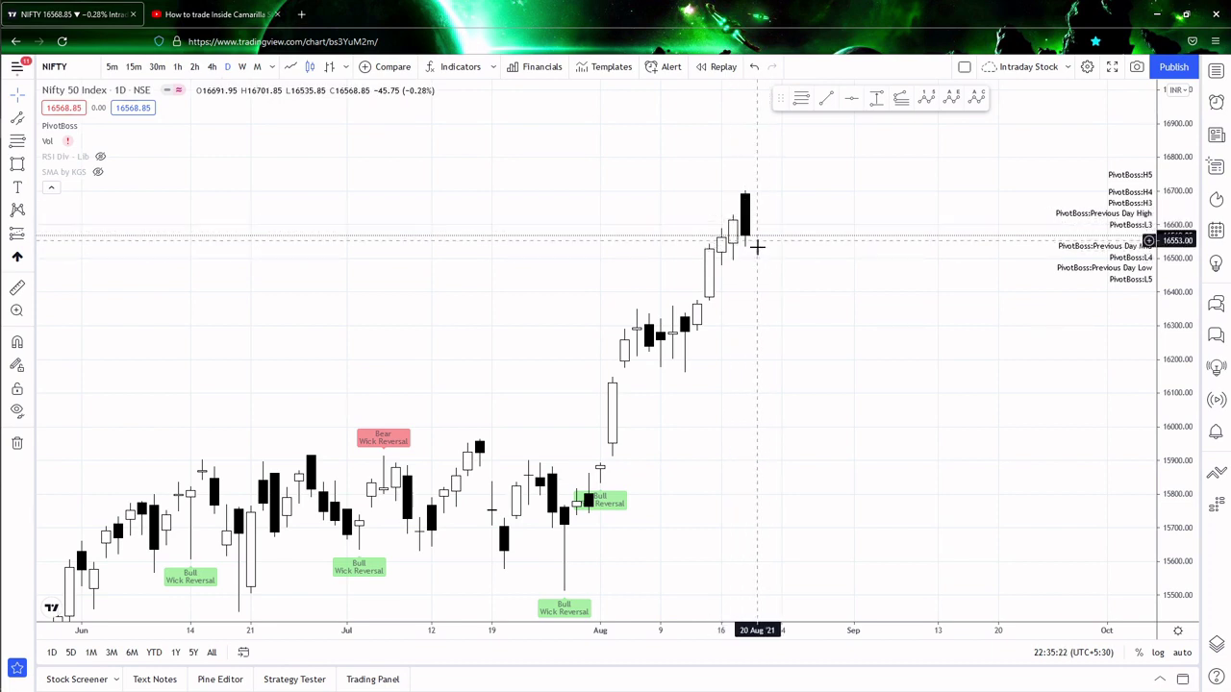
# Switch to the Chrome chart and examine the daily Bank Nifty wave pattern with its projected downward arrow.
pyautogui.moveTo(3, 142)
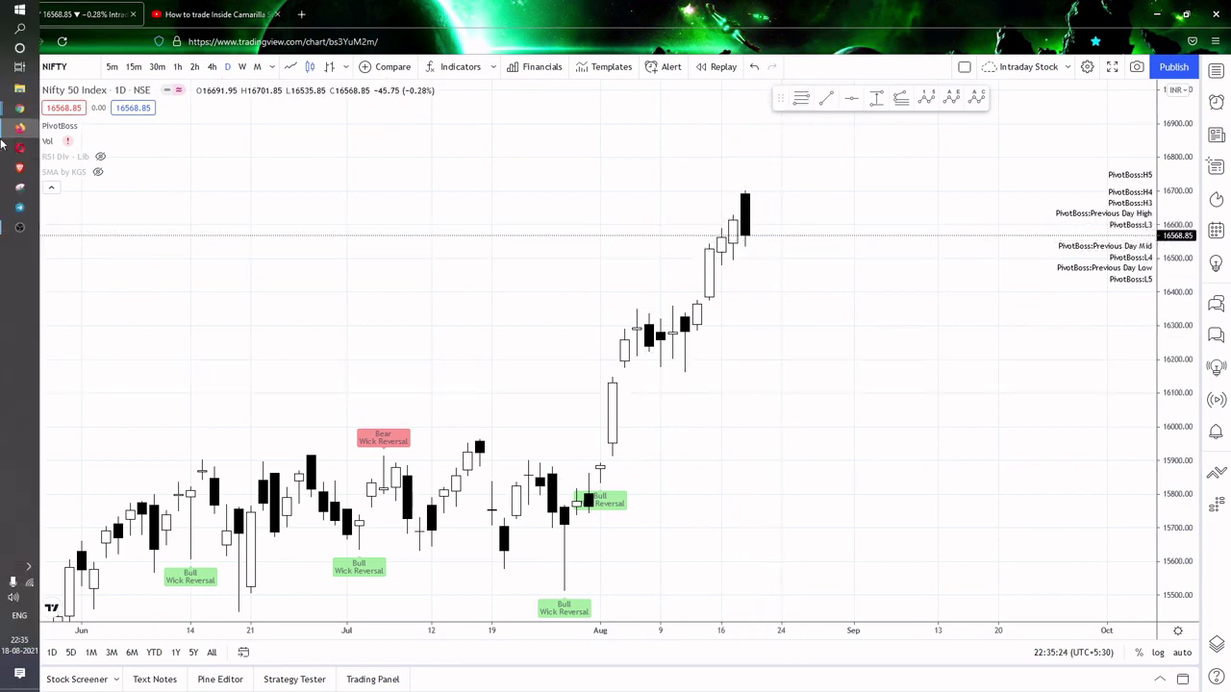
pyautogui.moveTo(14, 110)
pyautogui.click(135, 52)
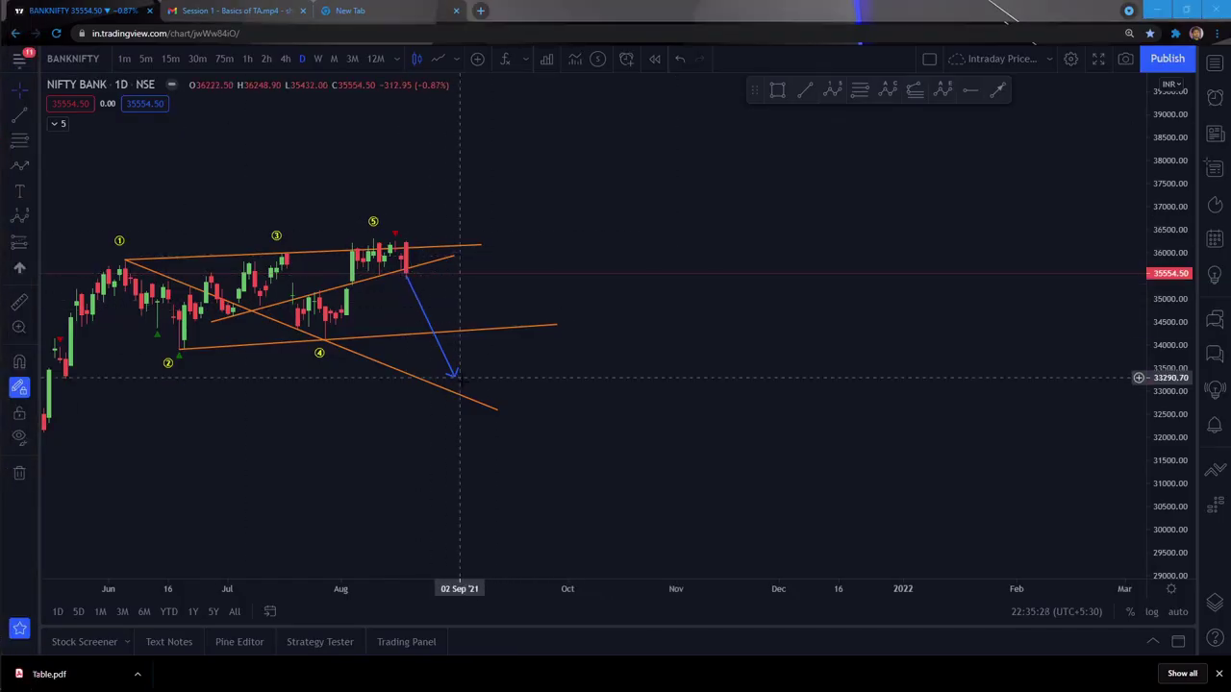
pyautogui.scroll(3, 639, 293)
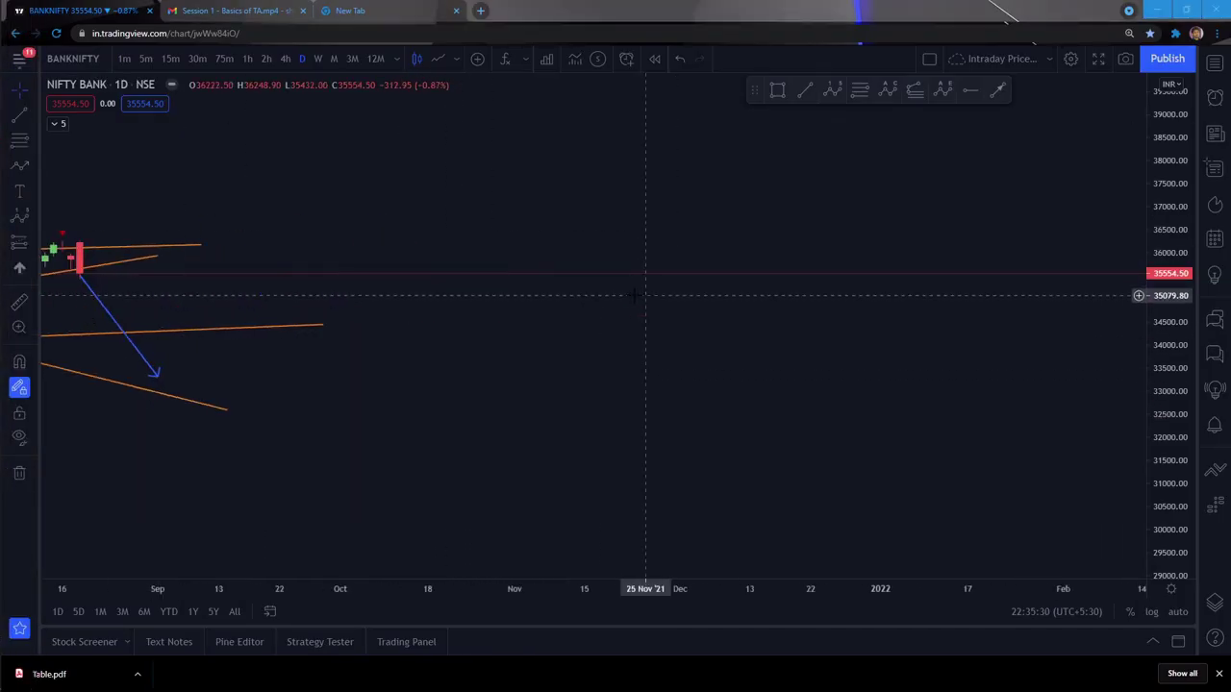
pyautogui.hscroll(-10, 635, 295)
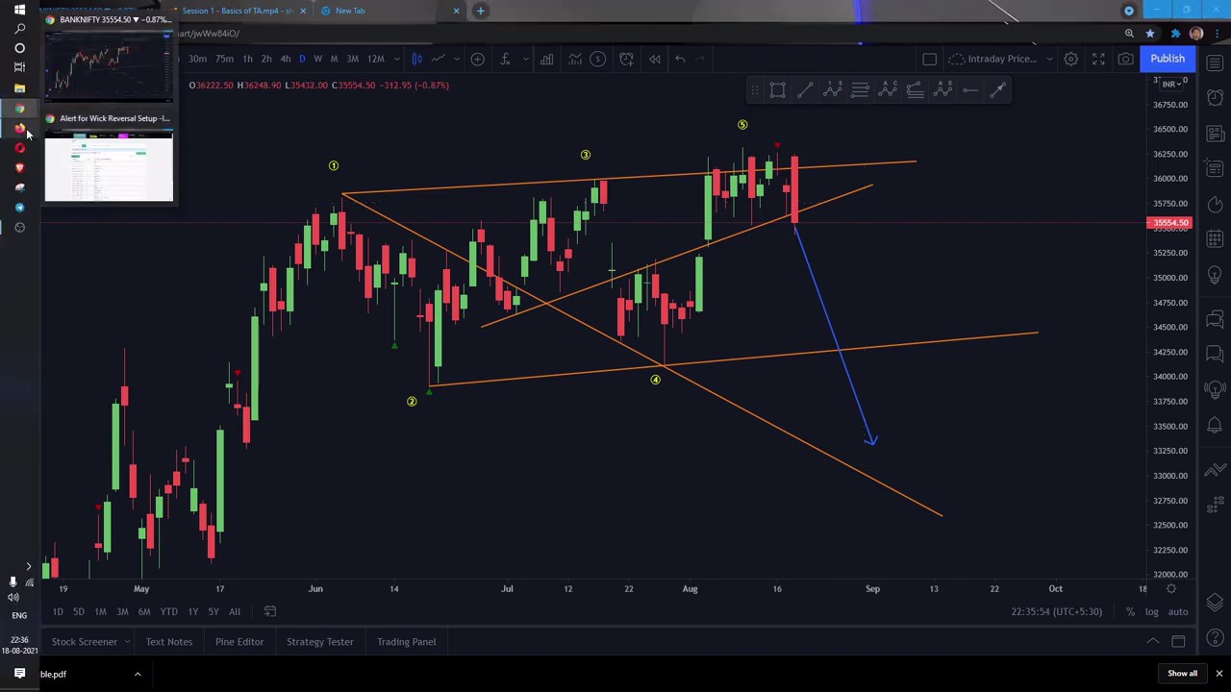
# Switch back to the Firefox Nifty 50 chart and compare its 15-minute and 5-minute candles, finishing on the 15-minute timeframe.
pyautogui.click(25, 131)
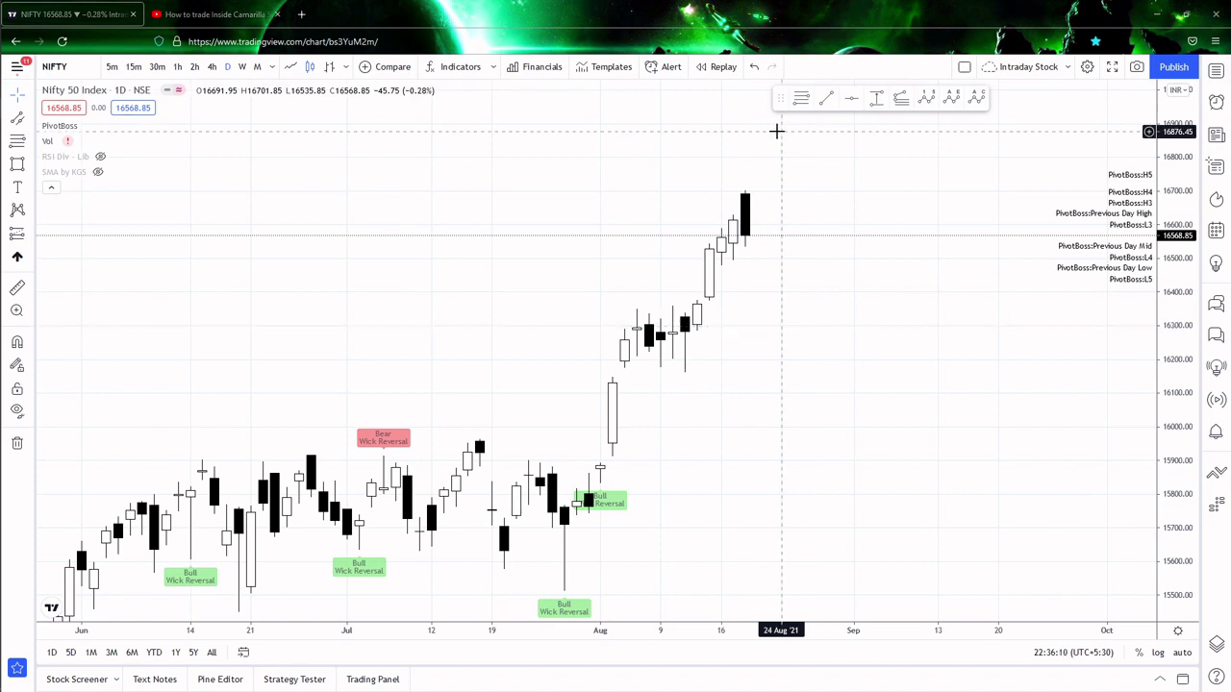
pyautogui.click(133, 66)
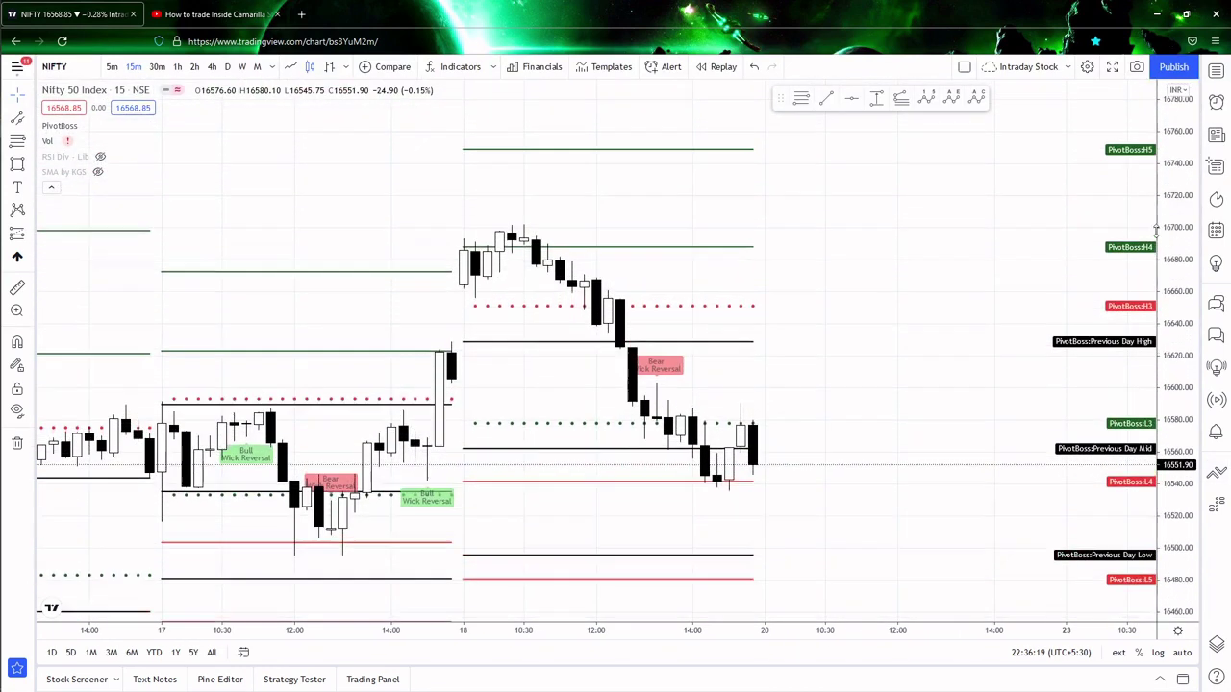
pyautogui.click(112, 66)
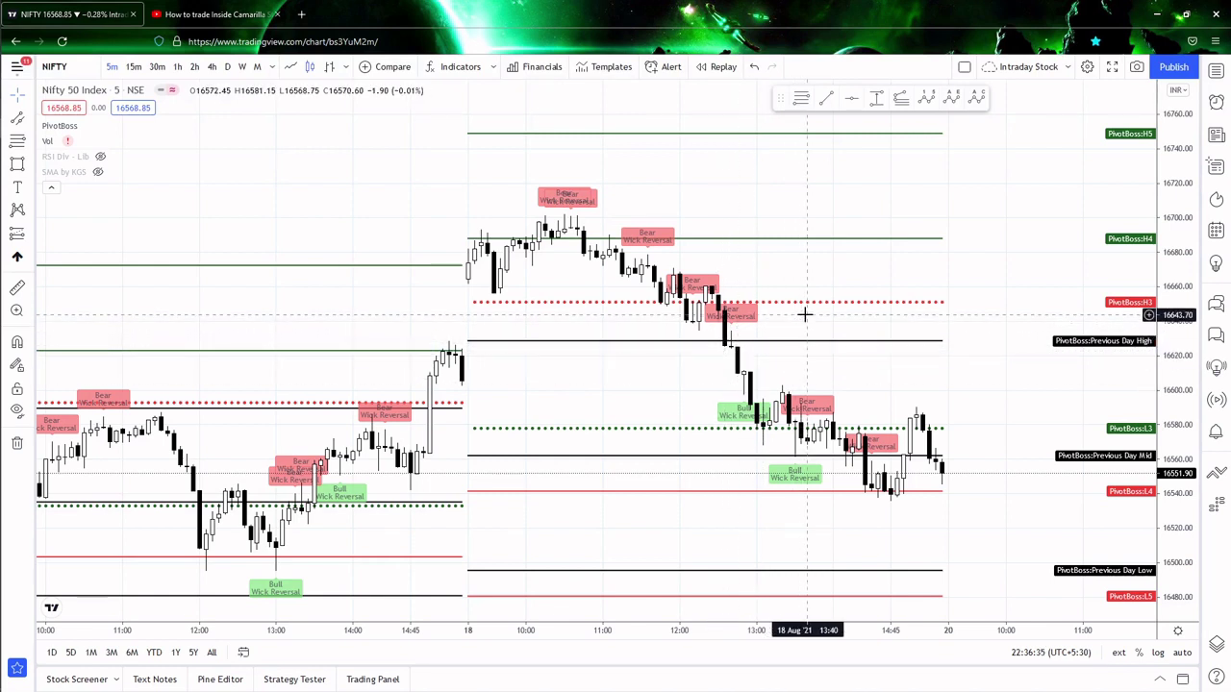
pyautogui.click(125, 67)
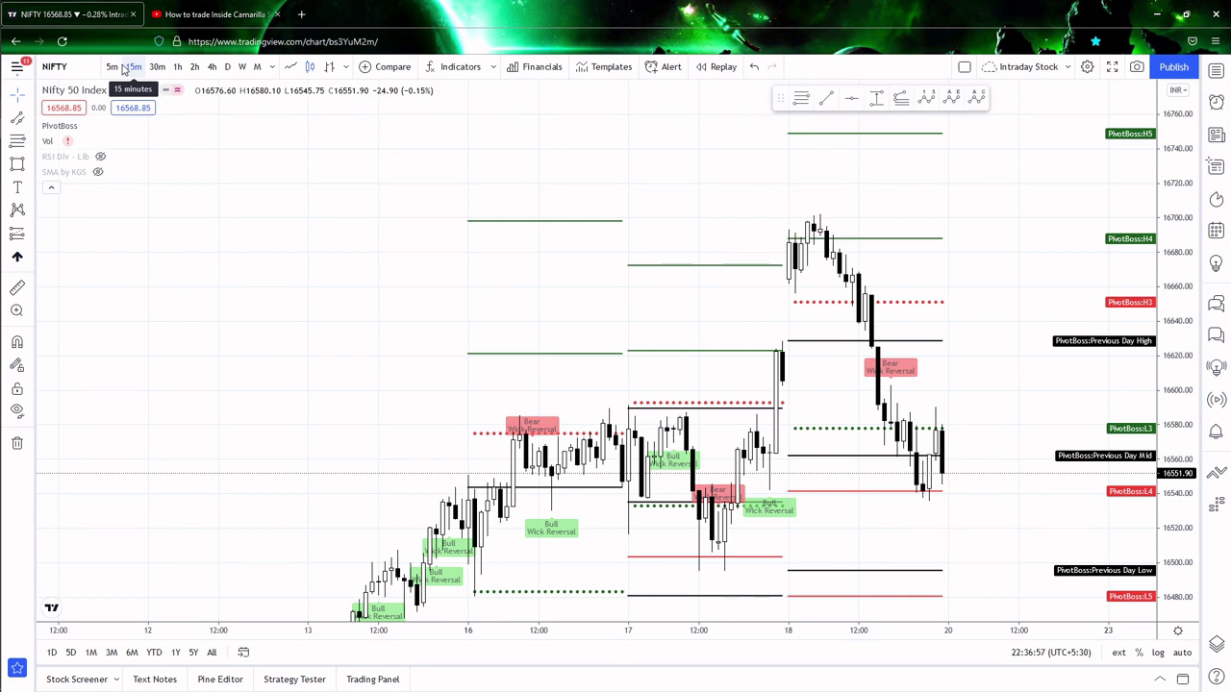
# Load the NSE stock RELIANCE in place of the Nifty 50 Index.
pyautogui.write('REL')
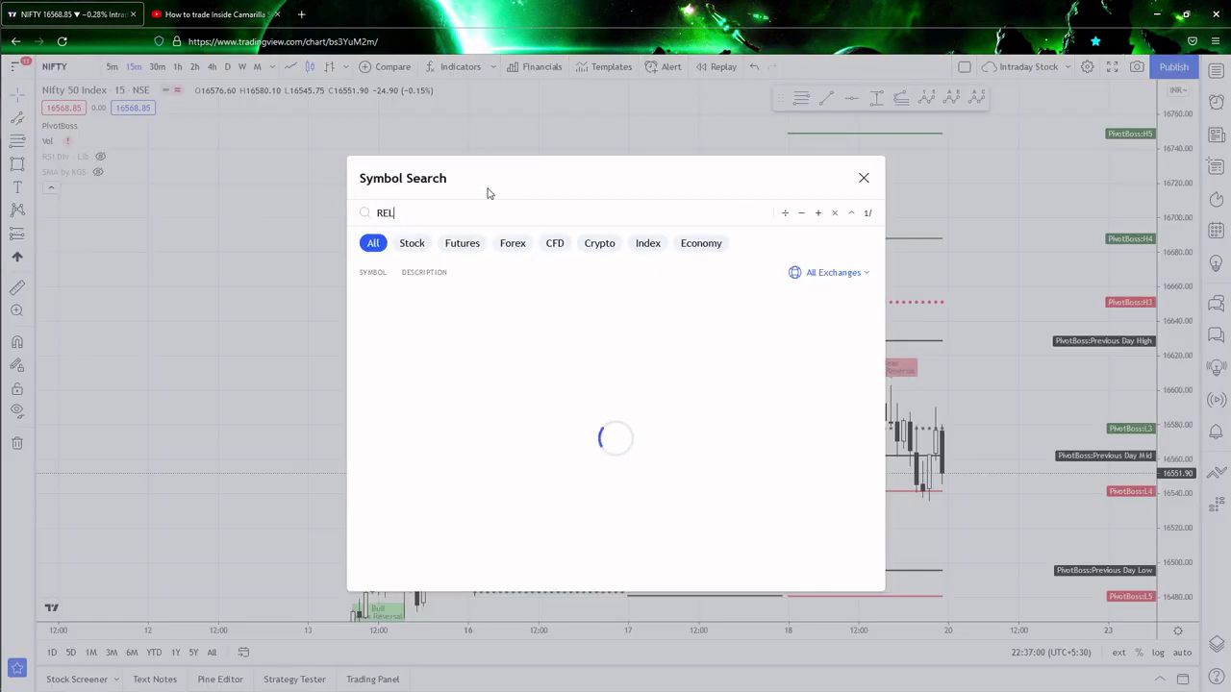
pyautogui.write('IANCE')
pyautogui.press('Down')
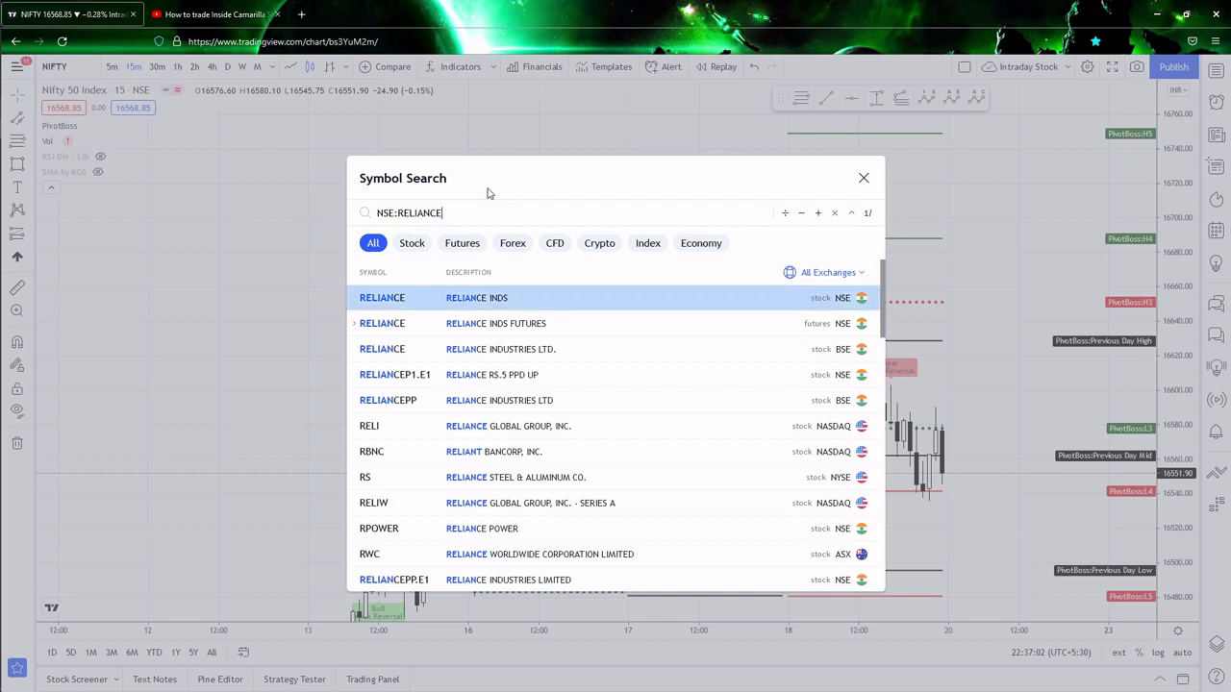
pyautogui.press('Return')
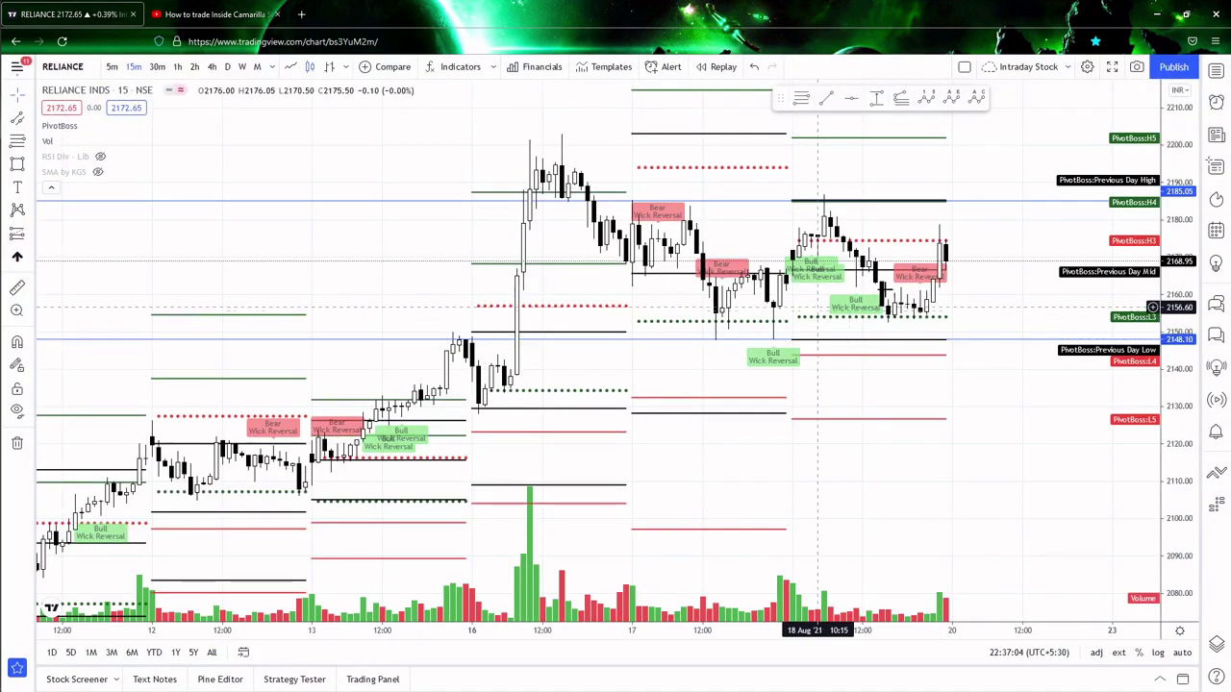
# Remove the old horizontal line drawings from the Reliance chart and examine the 18 August candles against the pivot levels.
pyautogui.rightClick(1000, 226)
pyautogui.click(1007, 418)
pyautogui.scroll(2, 990, 376)
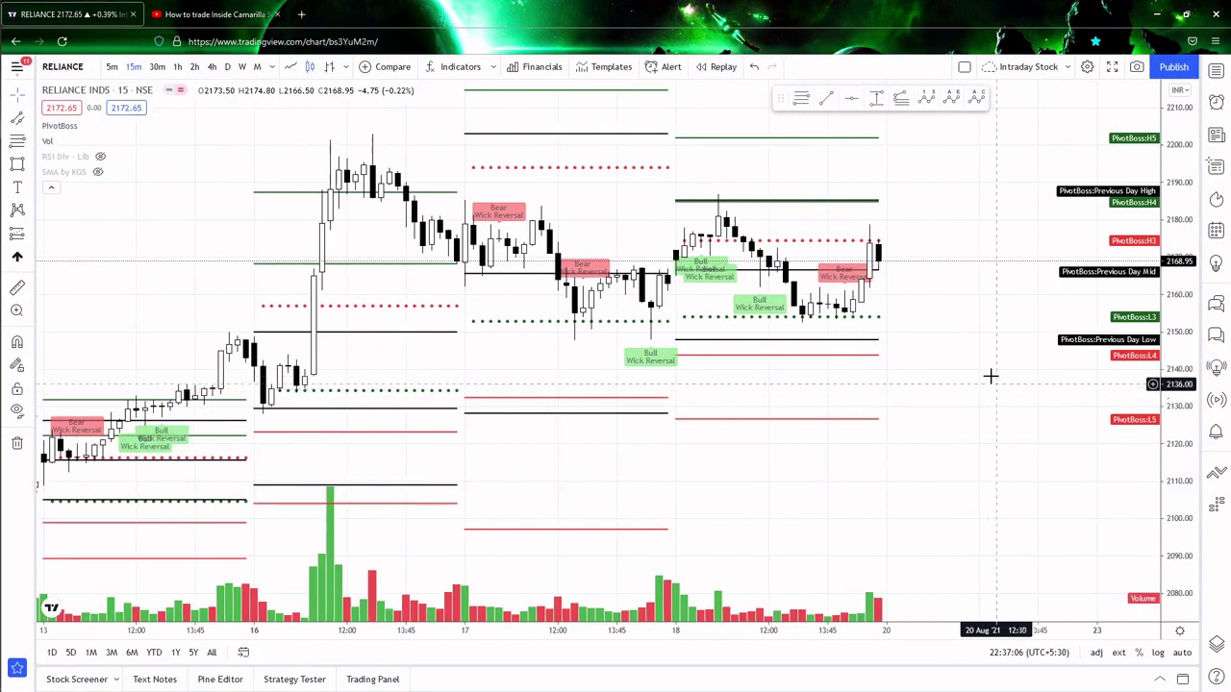
pyautogui.hscroll(5, 991, 376)
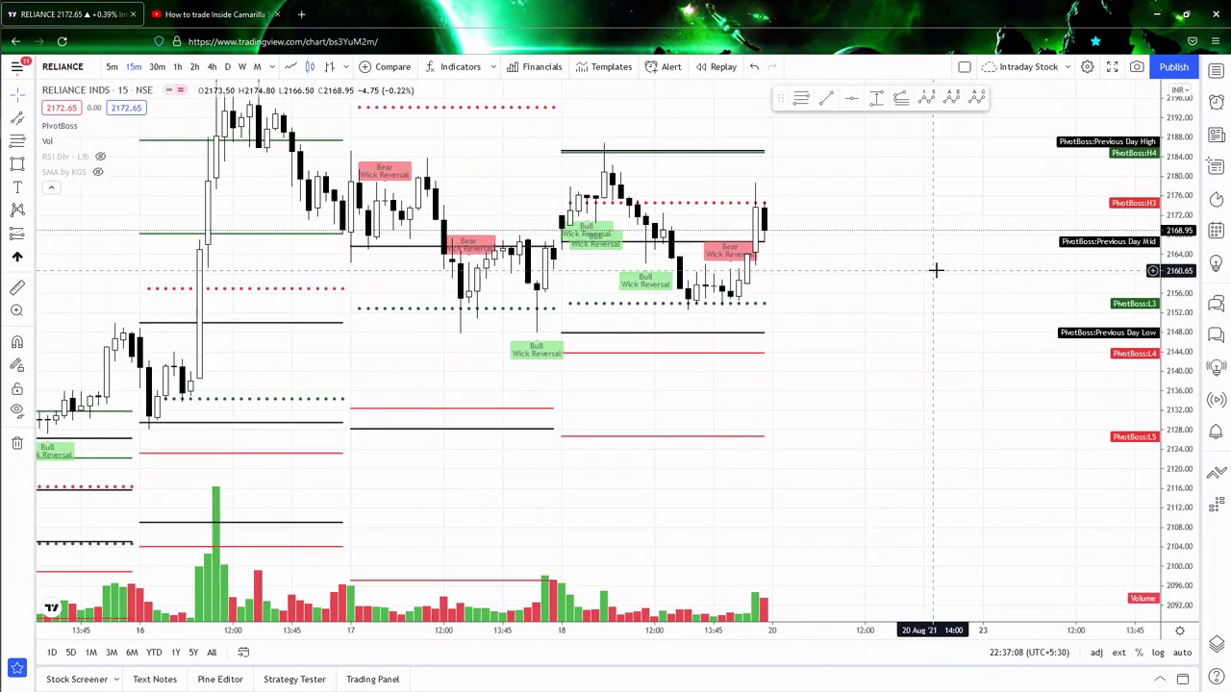
pyautogui.hscroll(2, 931, 270)
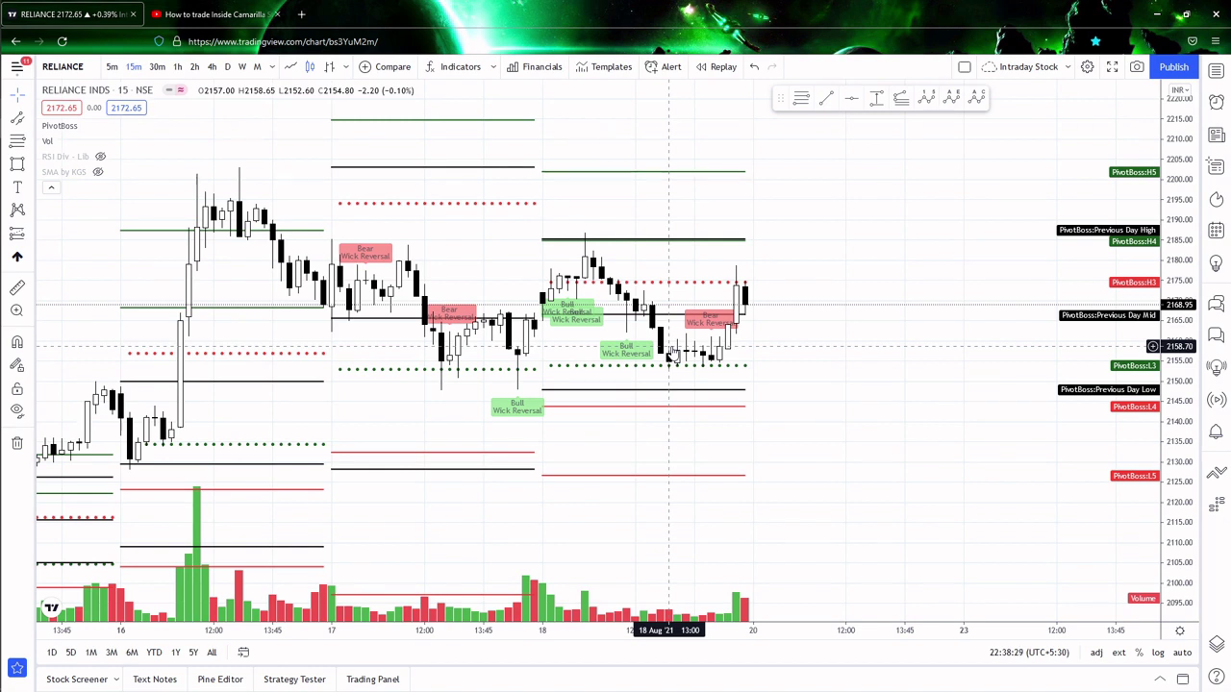
# Load the NSE stock BPCL and examine its 18 August candles around the previous day's low.
pyautogui.write('BPCL')
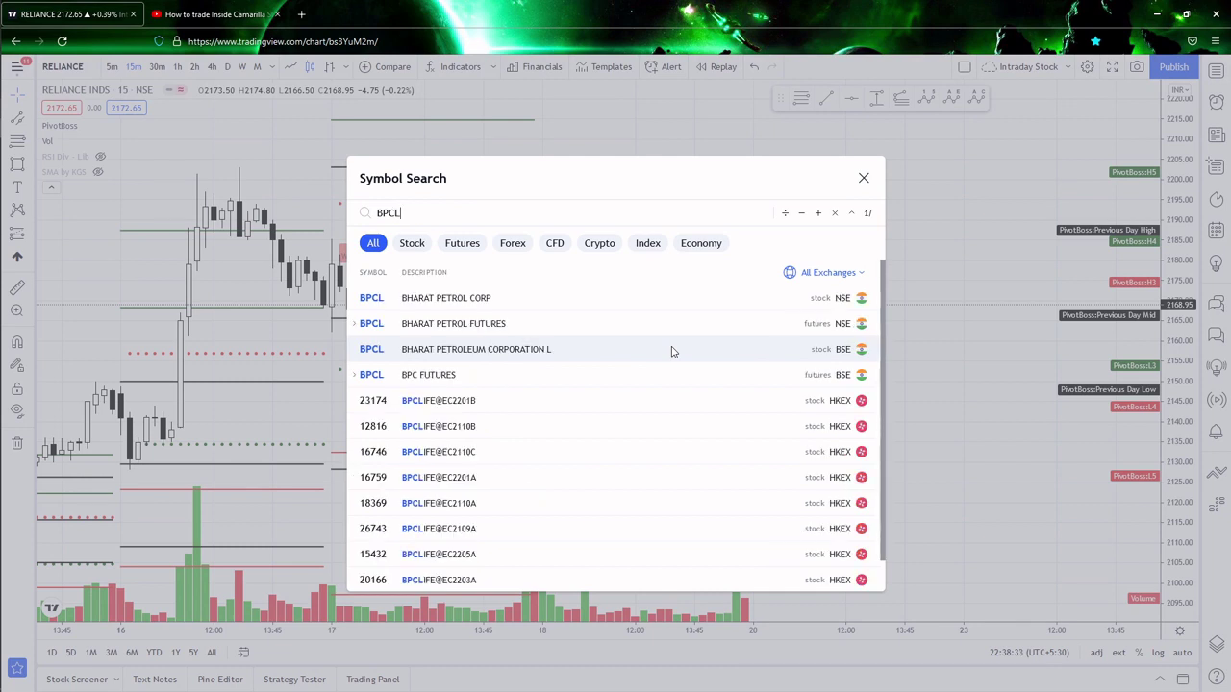
pyautogui.press('Return')
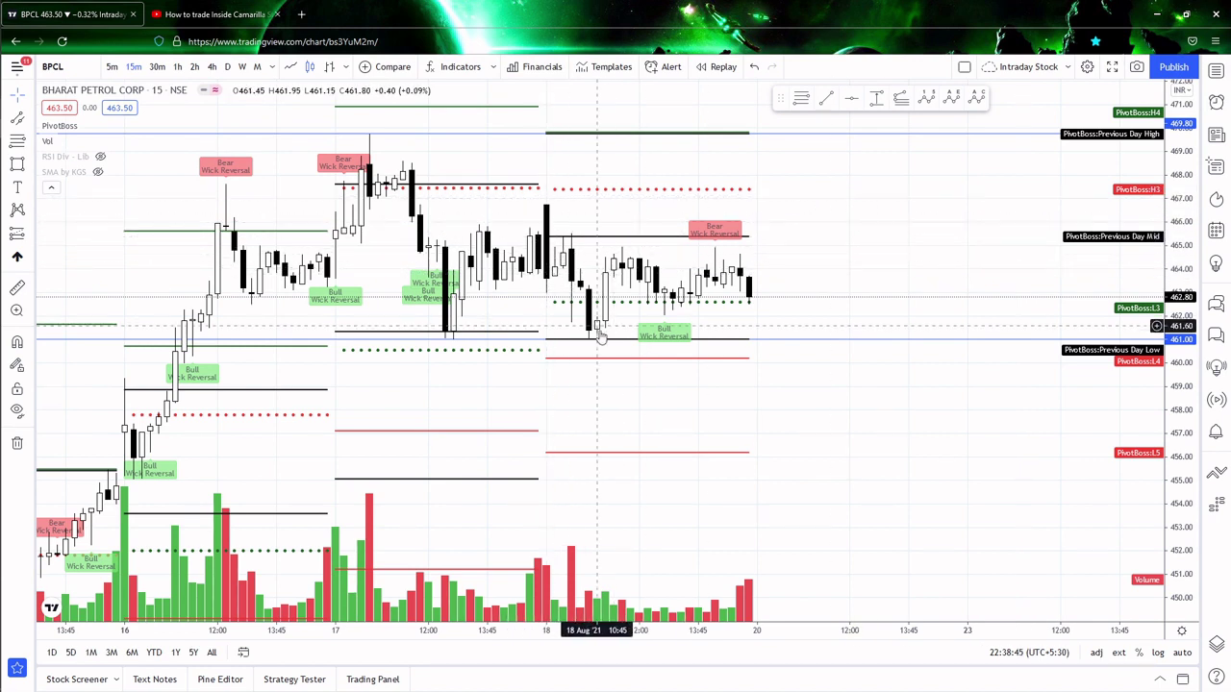
pyautogui.scroll(2, 786, 306)
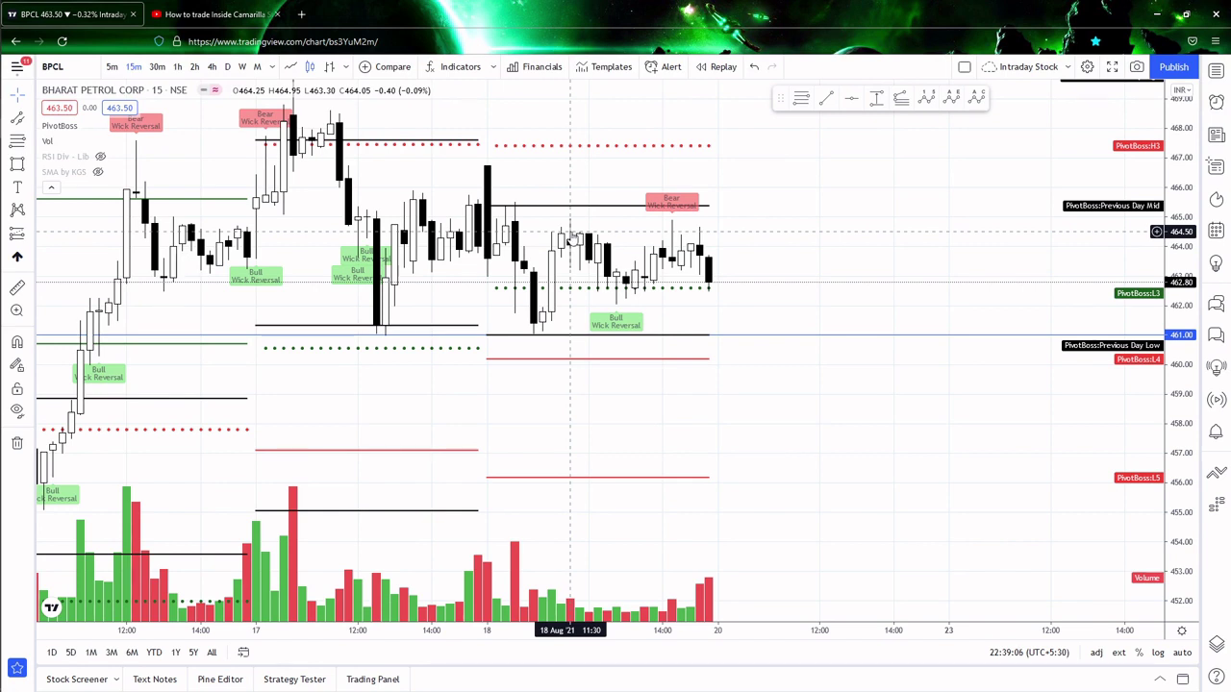
pyautogui.scroll(1, 573, 240)
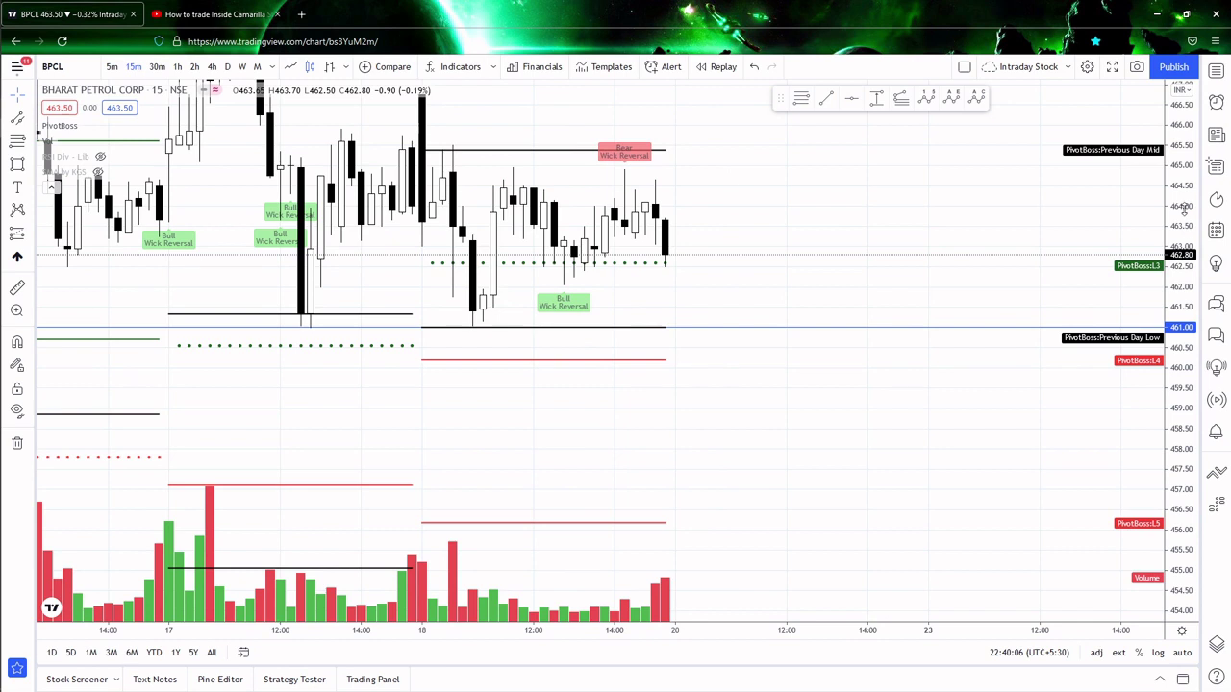
pyautogui.moveTo(1185, 210); pyautogui.dragTo(1186, 308)
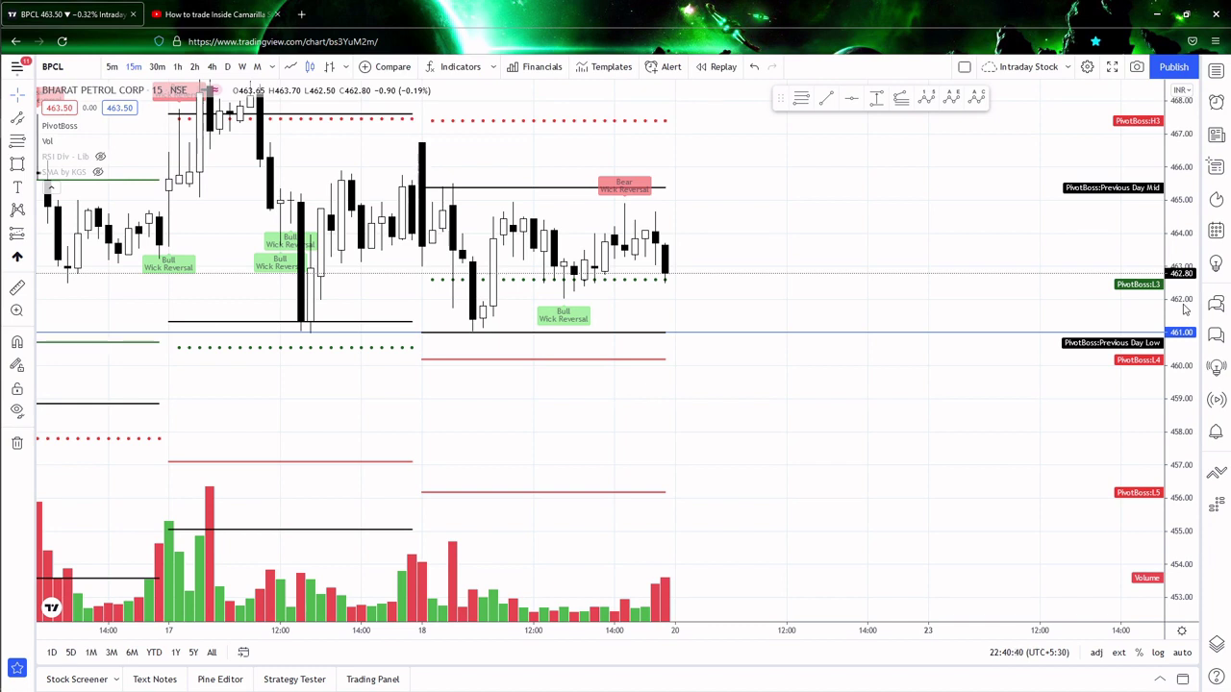
# Switch to the Chartink Inside Camarilla screener, highlight the filtered stock count and sort the results by % Chg in ascending order.
pyautogui.hotkey('alt', 'Tab')
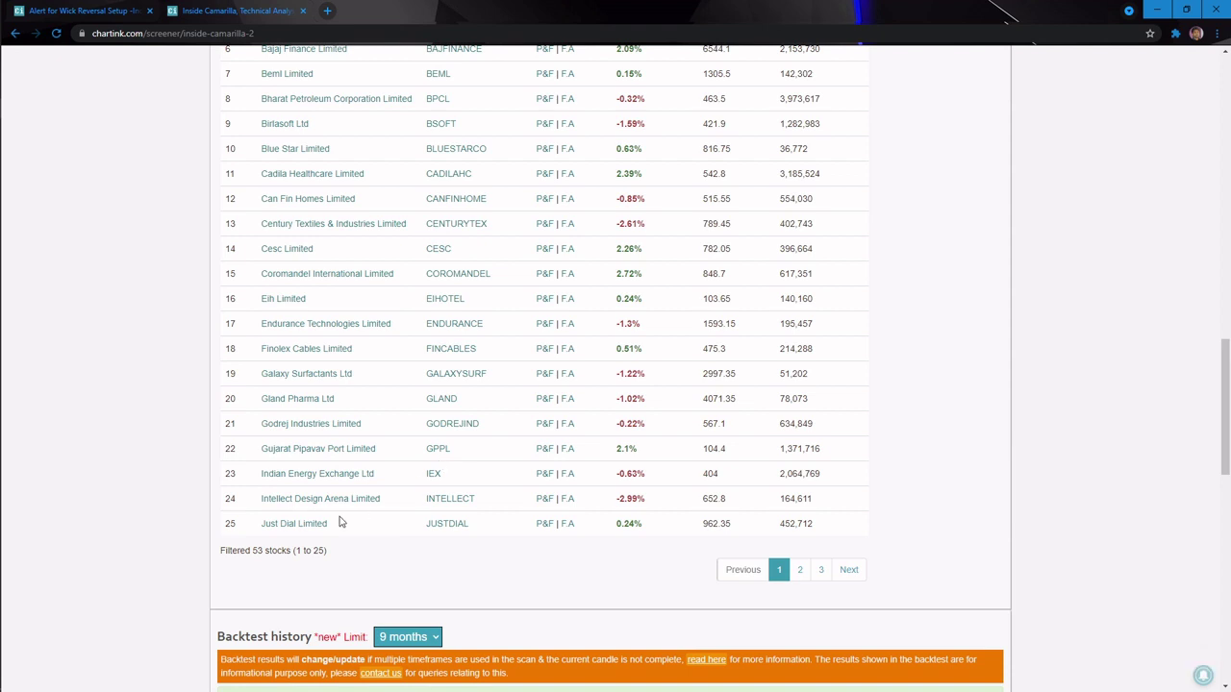
pyautogui.moveTo(214, 554); pyautogui.dragTo(335, 555)
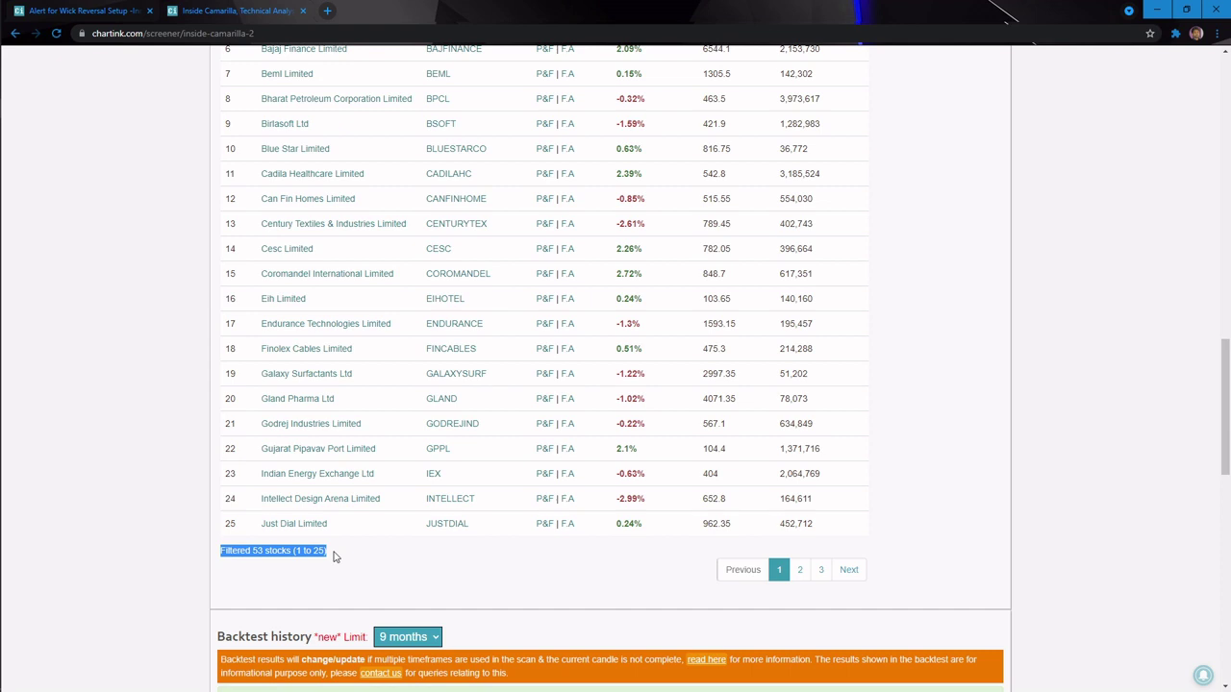
pyautogui.scroll(3, 334, 557)
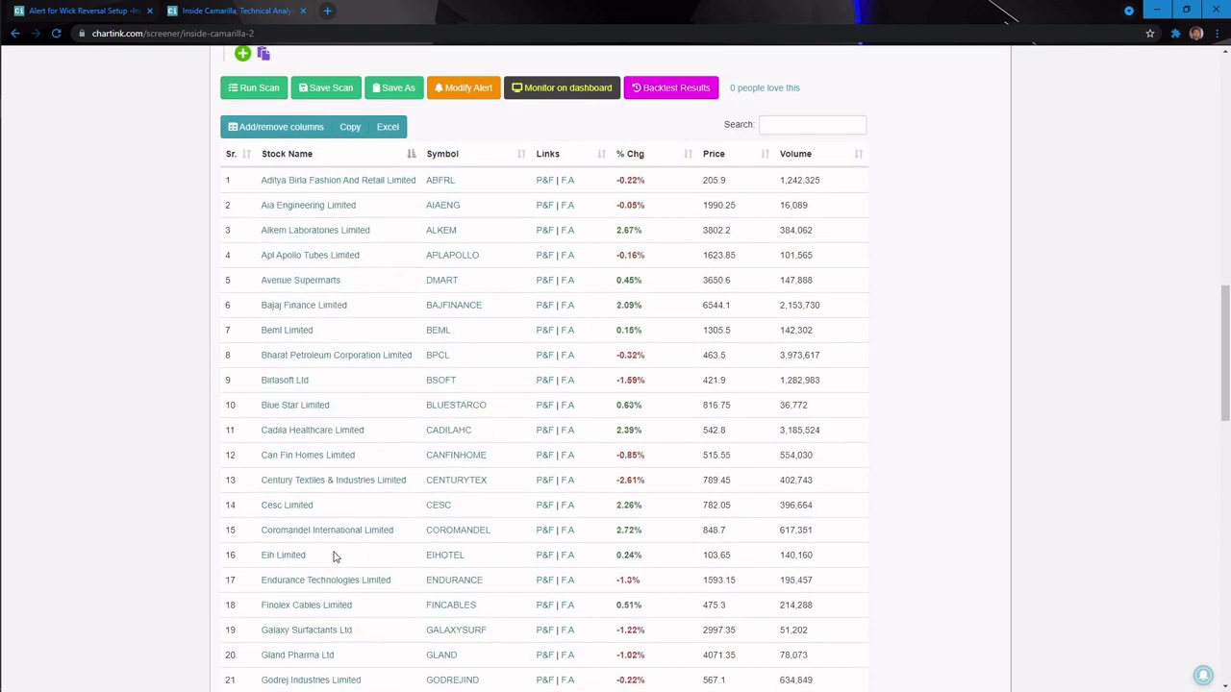
pyautogui.click(297, 160)
pyautogui.click(300, 159)
pyautogui.click(635, 157)
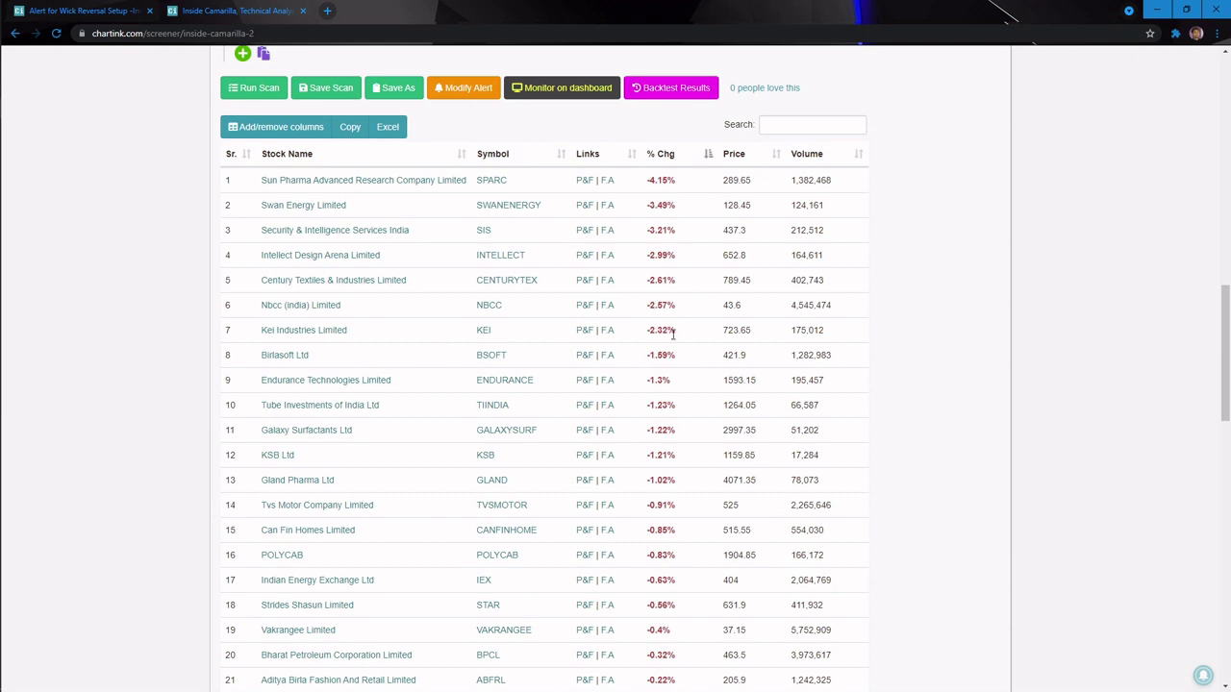
# Review pages 3 and 2 of the sorted Inside Camarilla results for stocks with positive percentage changes.
pyautogui.scroll(-10, 676, 441)
pyautogui.click(818, 258)
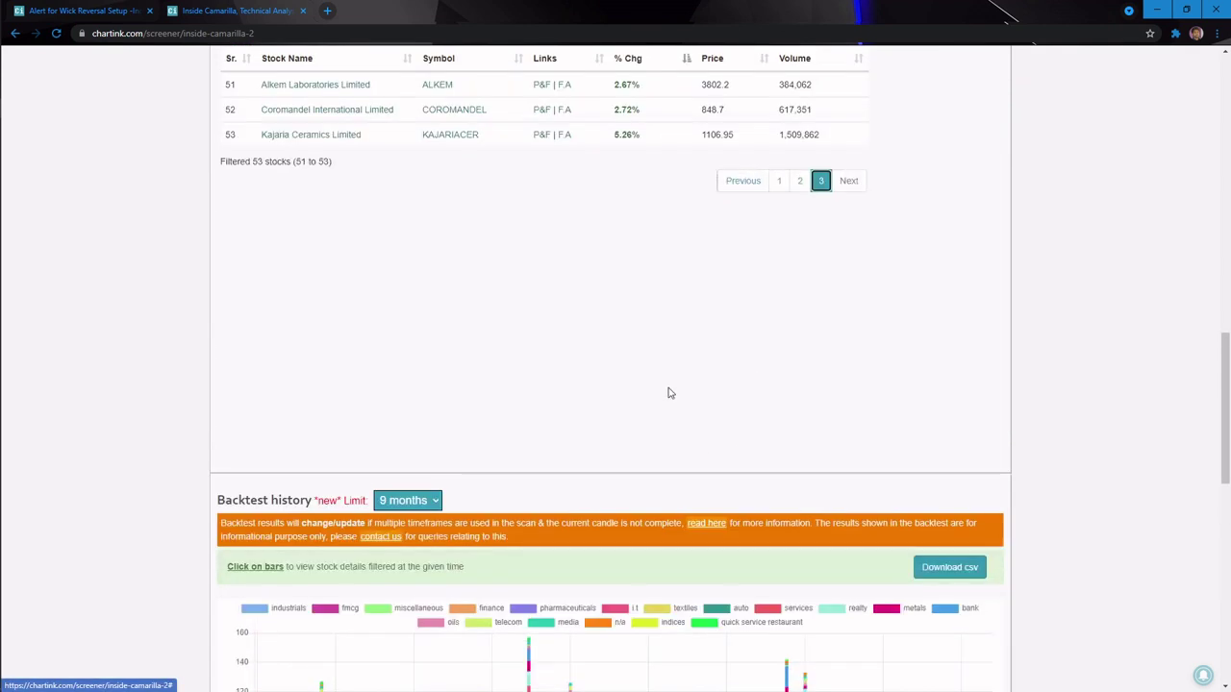
pyautogui.scroll(1, 673, 404)
pyautogui.click(799, 247)
pyautogui.scroll(-2, 794, 285)
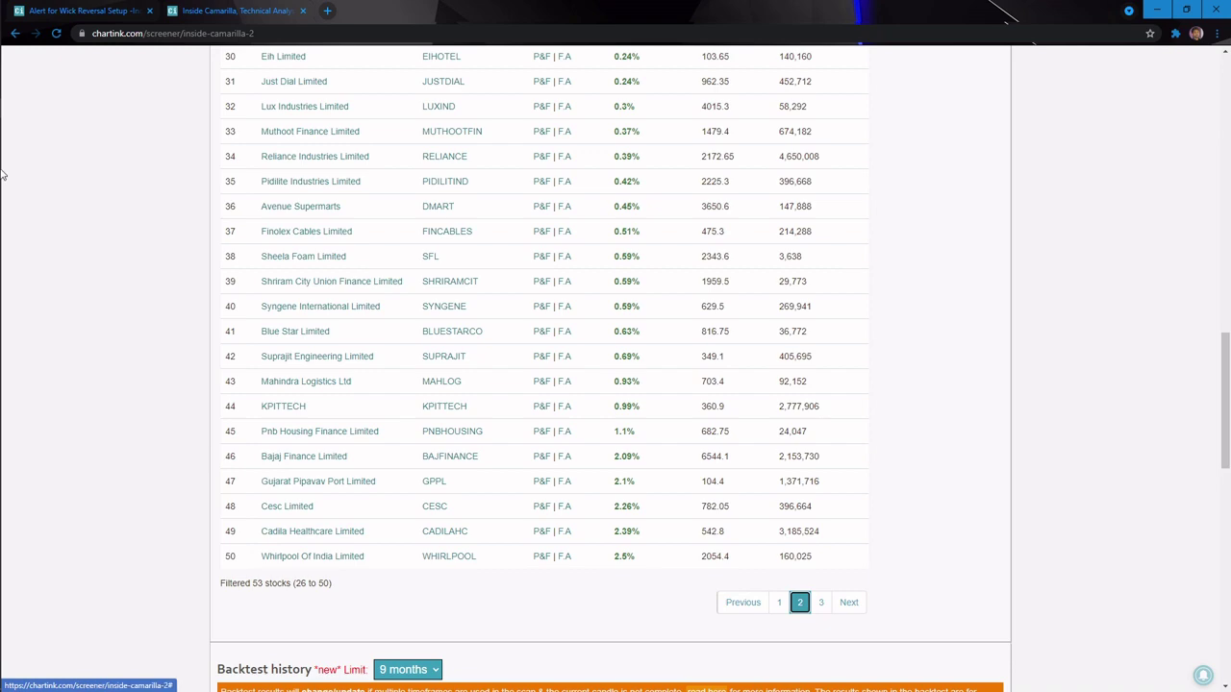
# Switch back to the Firefox chart, load the NSE stock BAJFINANCE and frame its 17 and 18 August candles.
pyautogui.click(20, 130)
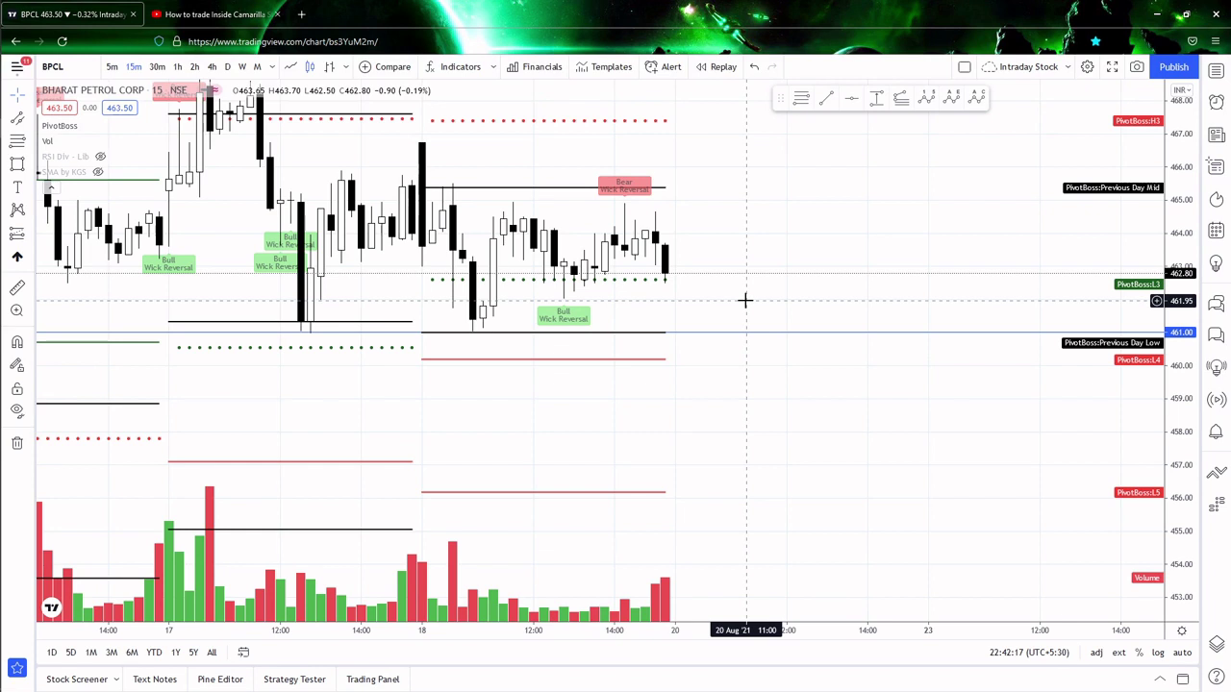
pyautogui.write('BAJA')
pyautogui.press('Down')
pyautogui.press('Down')
pyautogui.press('Down')
pyautogui.press('Down')
pyautogui.press('Down')
pyautogui.press('Down')
pyautogui.press('Down')
pyautogui.press('Down')
pyautogui.press('Down')
pyautogui.press('Down')
pyautogui.press('Down')
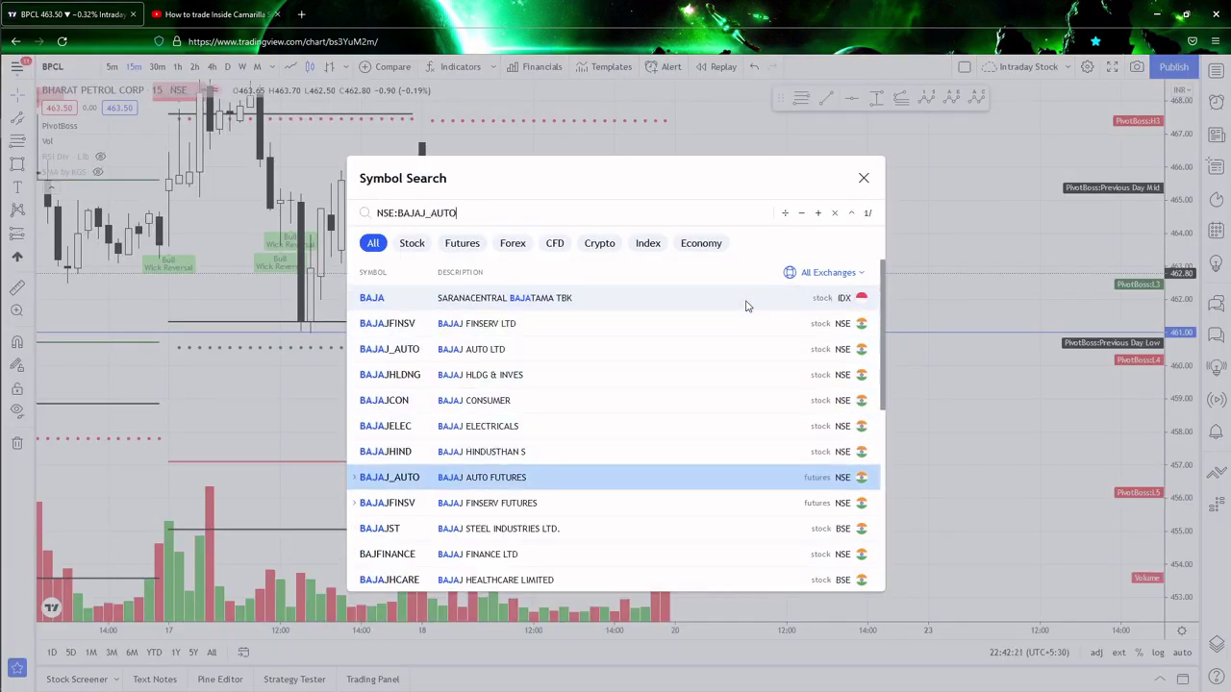
pyautogui.press('Return')
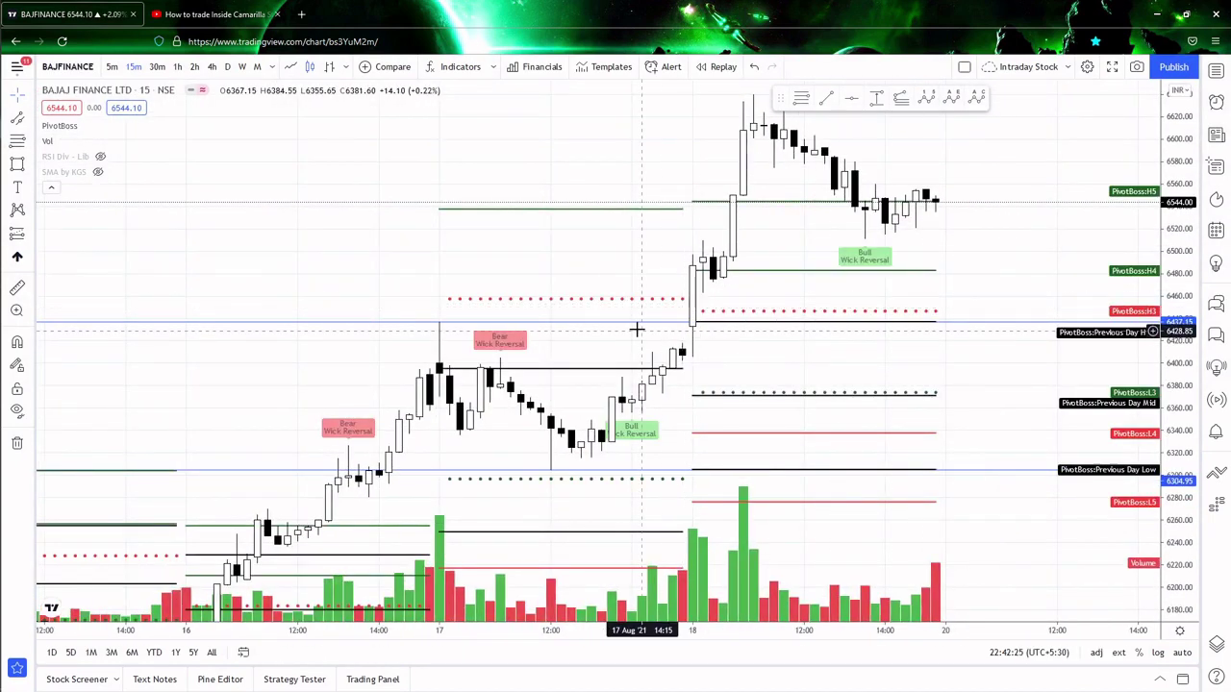
pyautogui.scroll(1, 949, 367)
pyautogui.moveTo(602, 325); pyautogui.dragTo(567, 299)
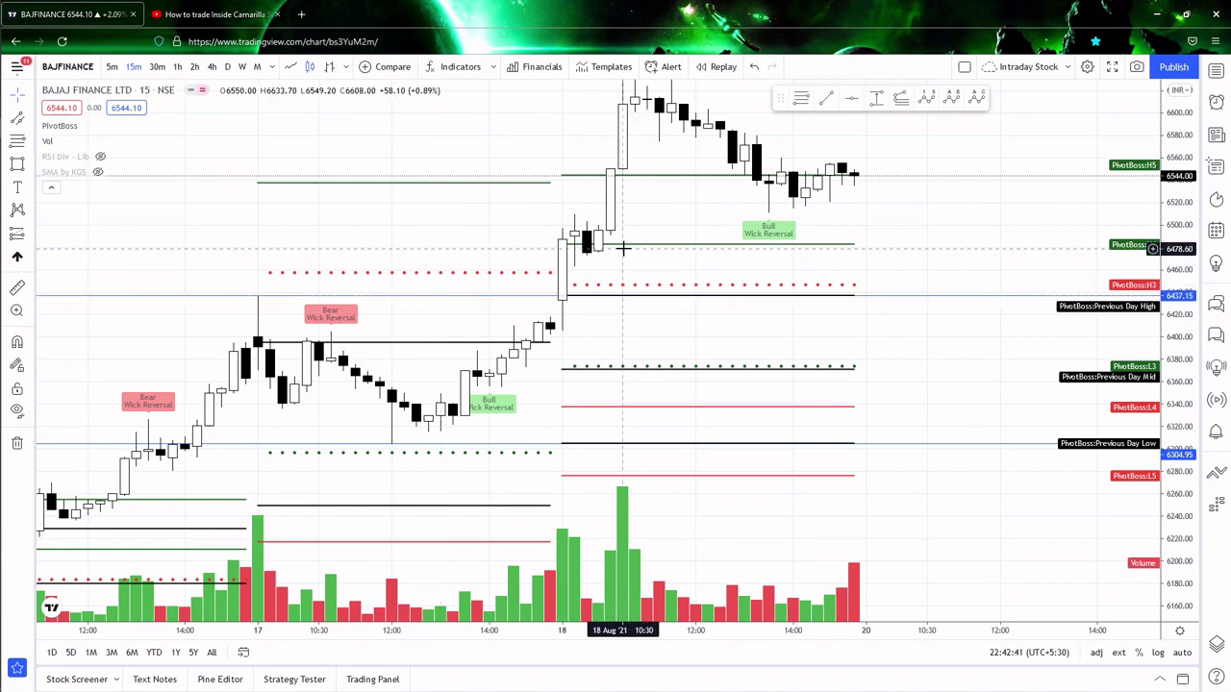
# Review the HCL Technologies example in the YouTube video on Inside Camarilla stocks and return to the Bajaj Finance chart.
pyautogui.click(218, 14)
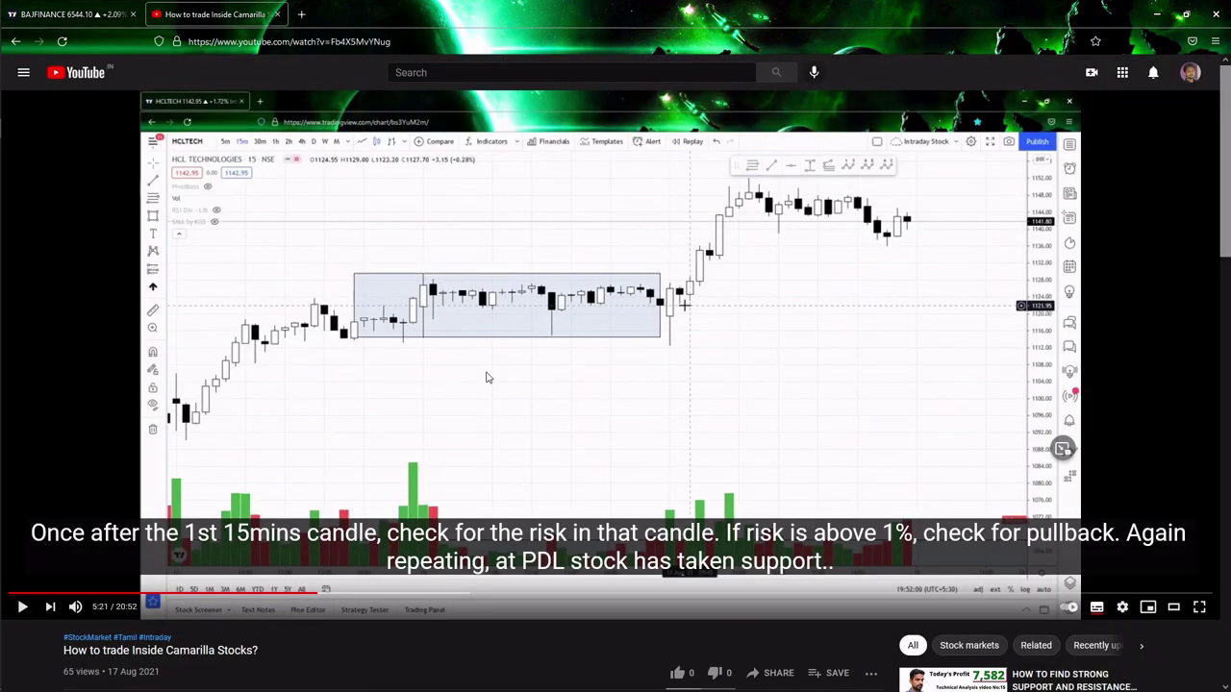
pyautogui.click(536, 407)
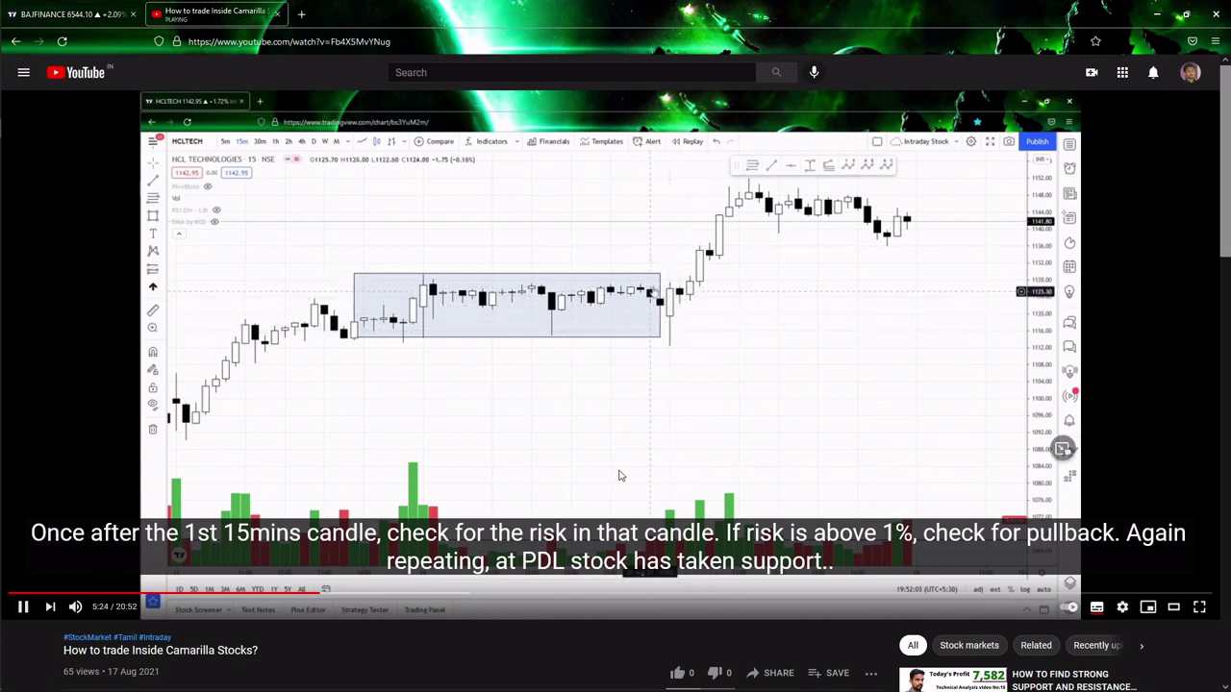
pyautogui.click(652, 456)
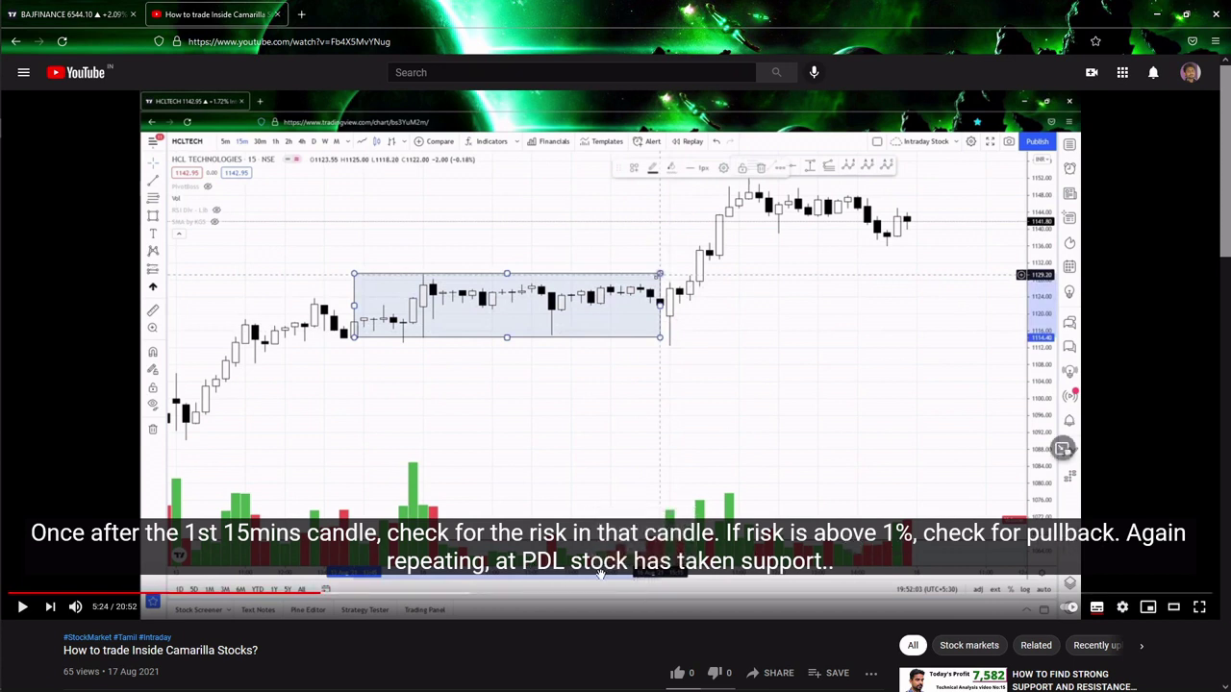
pyautogui.click(72, 15)
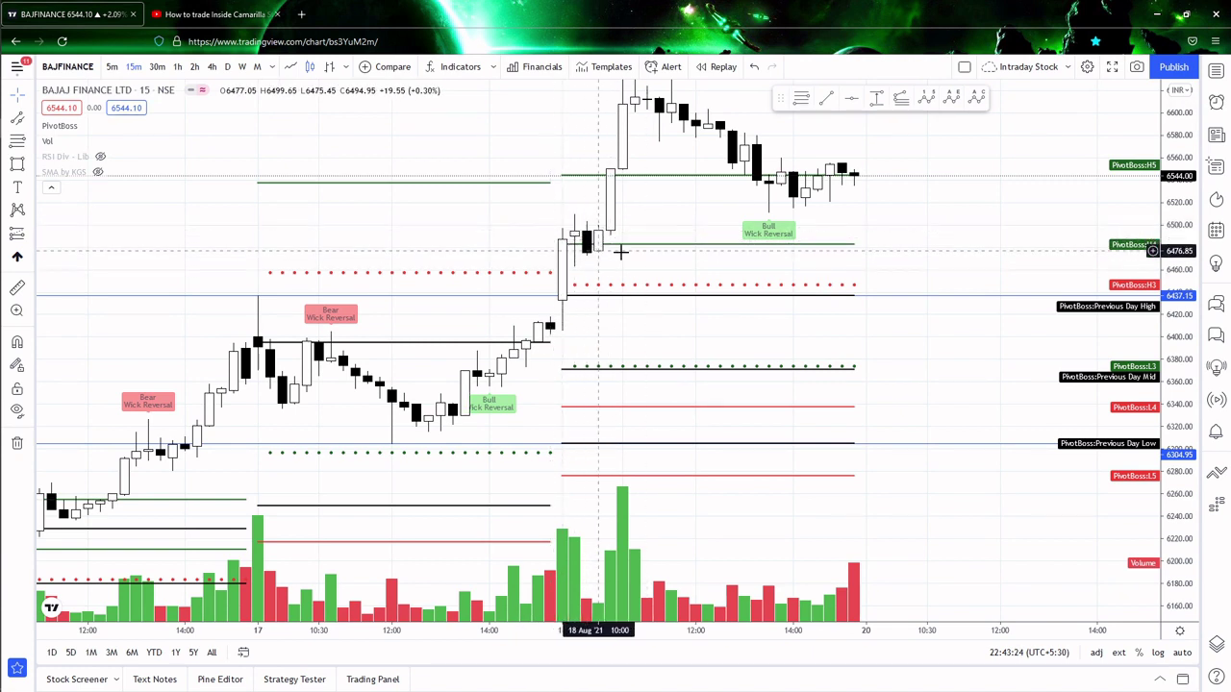
# Place horizontal lines at the 09:30 candle's high and low of 18 August, at about 6509.45 and 6464.00.
pyautogui.moveTo(3, 133)
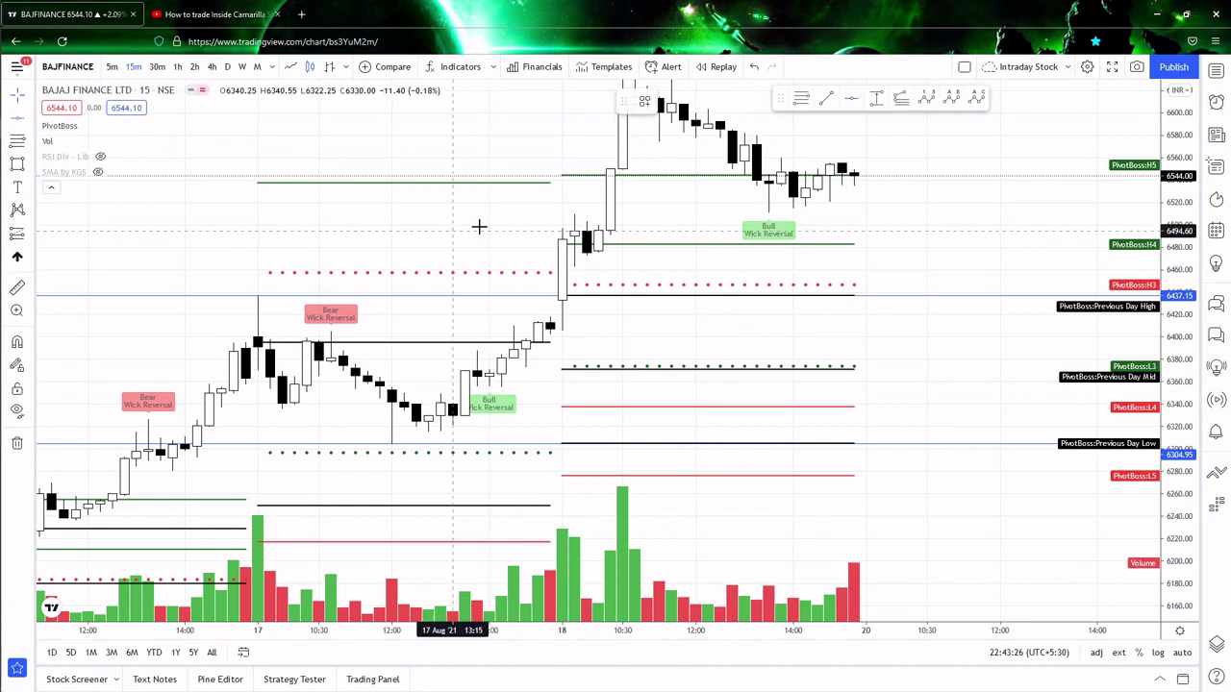
pyautogui.moveTo(633, 296); pyautogui.dragTo(637, 264)
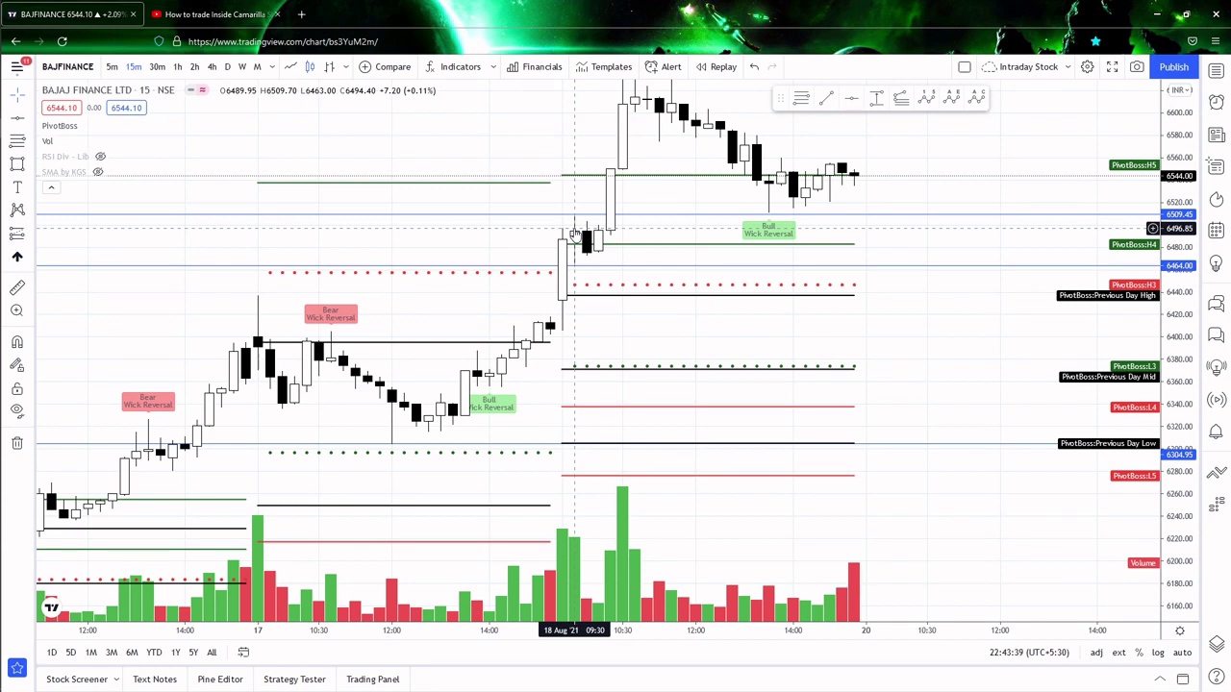
pyautogui.moveTo(582, 198); pyautogui.dragTo(498, 189)
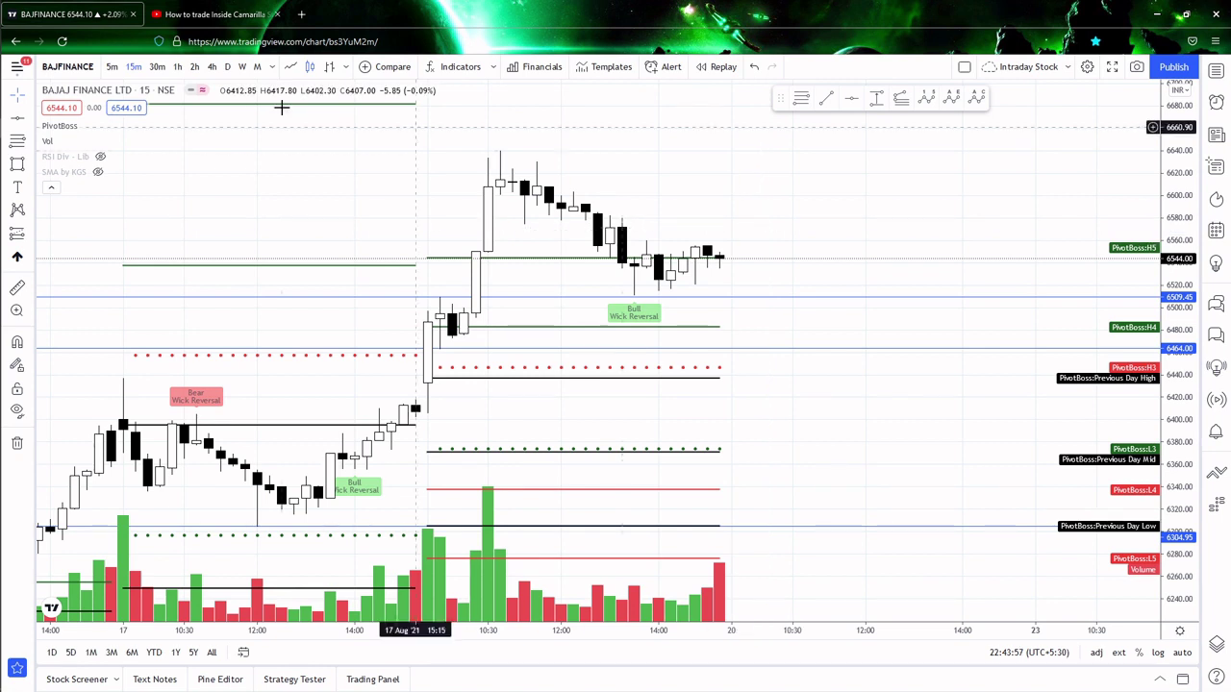
# Show the SMA by KGS moving averages to check them against the Bajaj Finance candles, and hide them again.
pyautogui.click(98, 172)
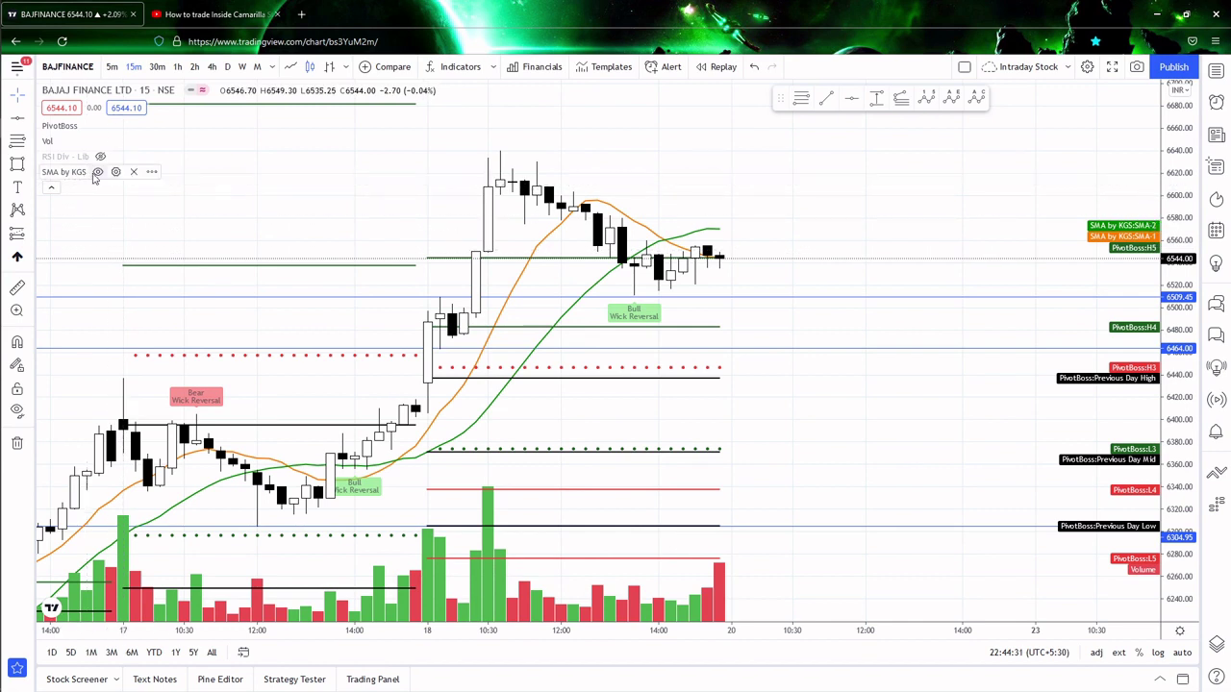
pyautogui.click(97, 173)
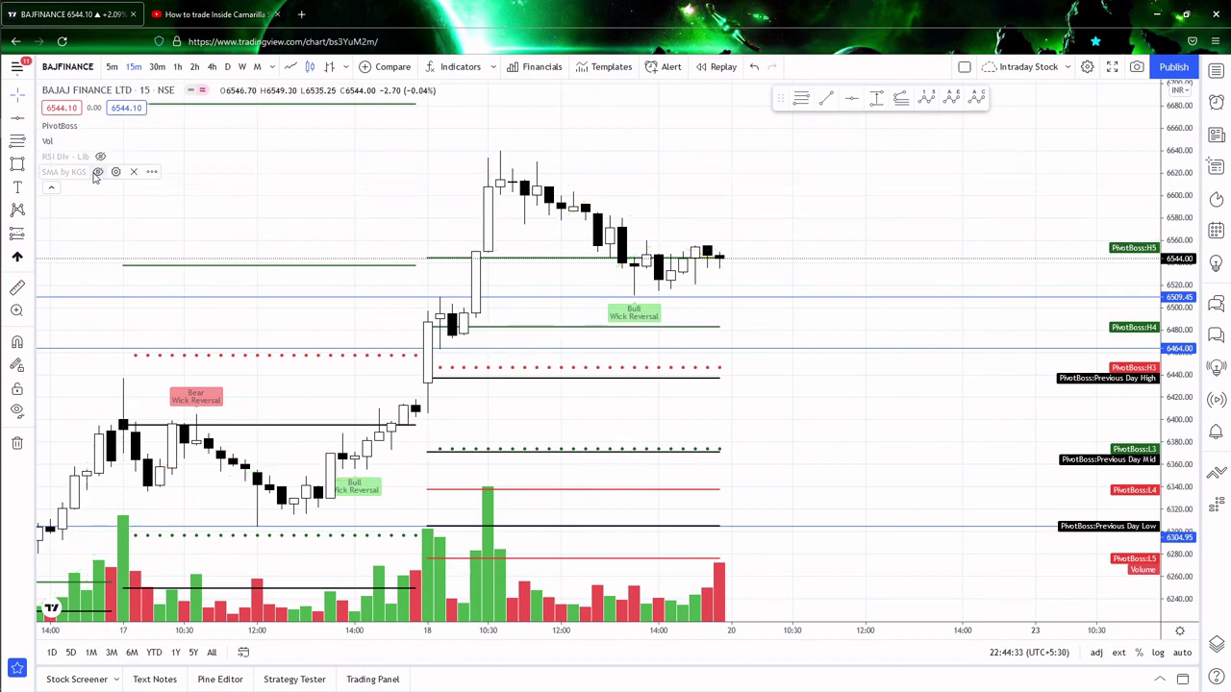